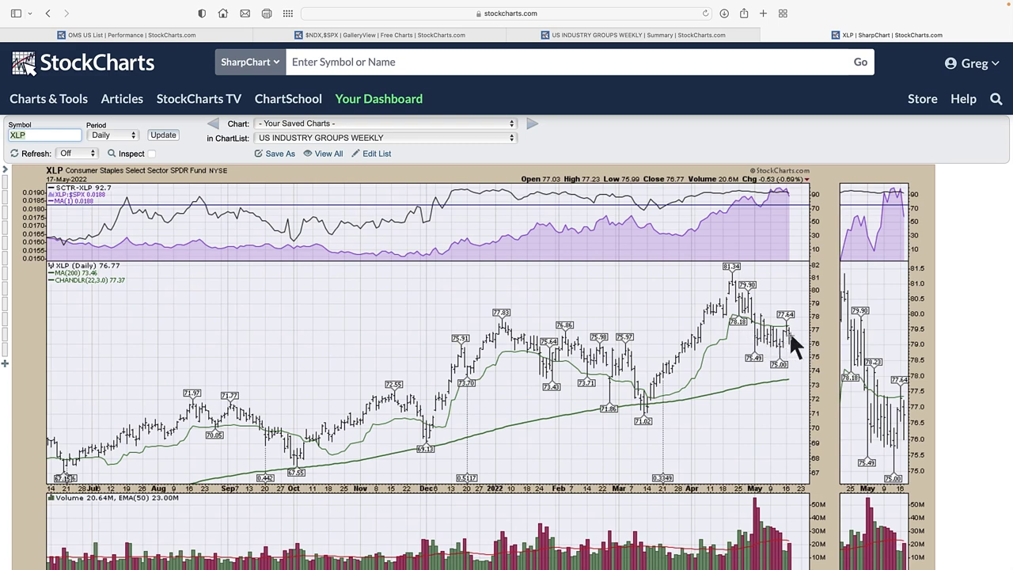
Chart XLK on the daily SharpChart and examine its price, volume and PPO
type("XLK")
key("Return")
scroll(789, 331, "down", 2)
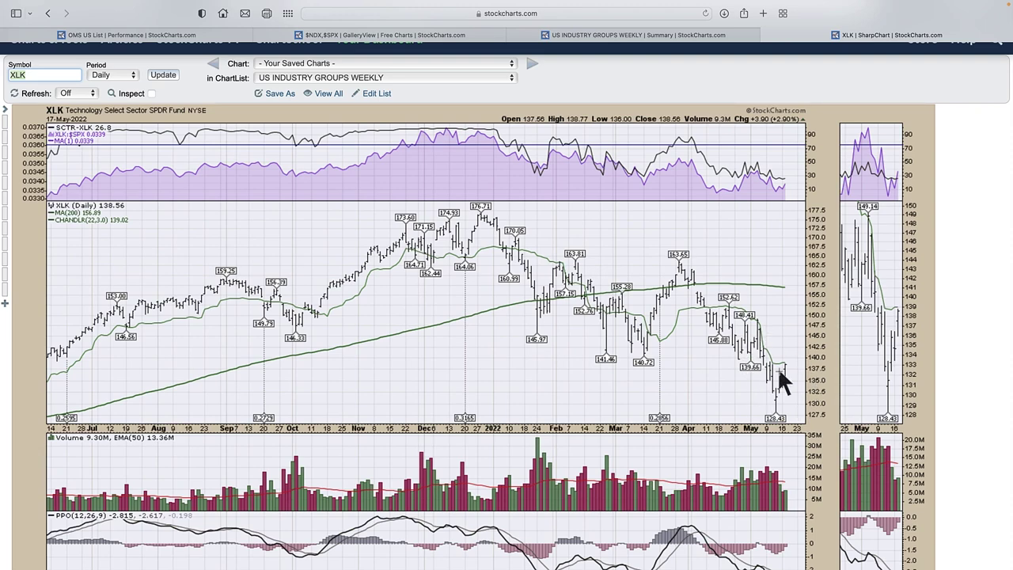
scroll(785, 380, "down", 5)
scroll(781, 375, "down", 1)
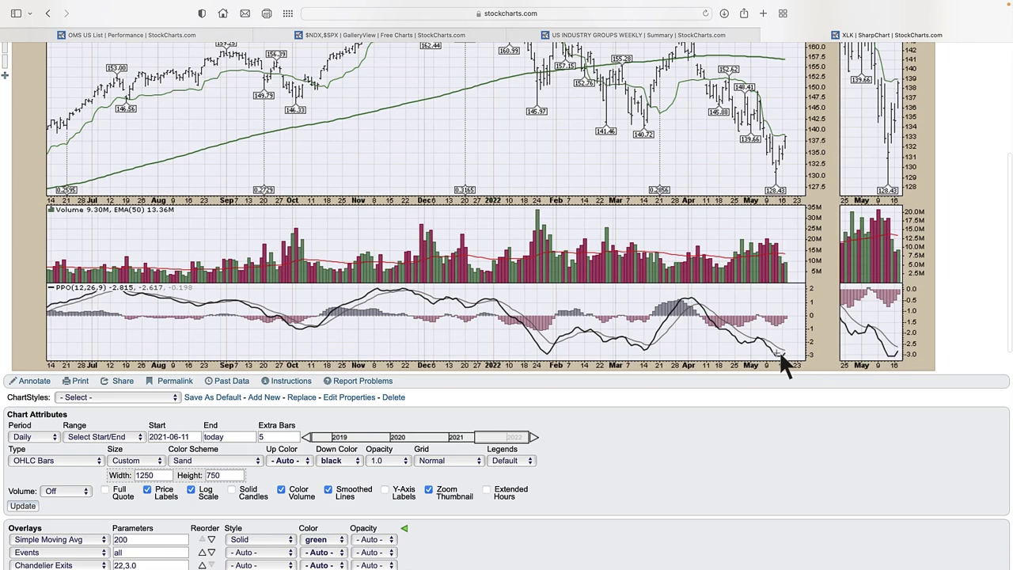
scroll(795, 324, "up", 6)
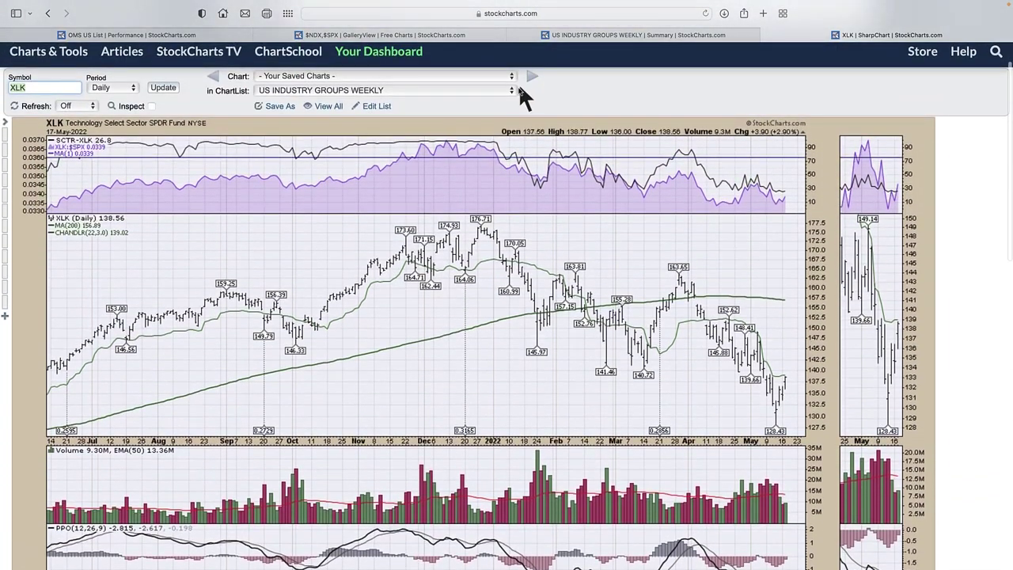
Go back through the earlier charts to the weekly Dow Jones US Brewers Index chart
left_click(47, 13)
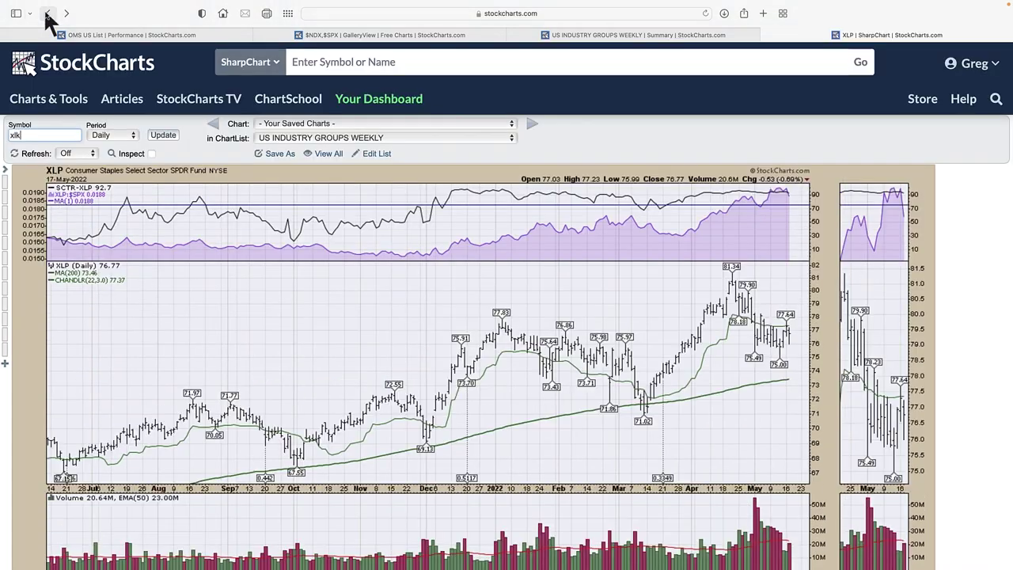
left_click(47, 13)
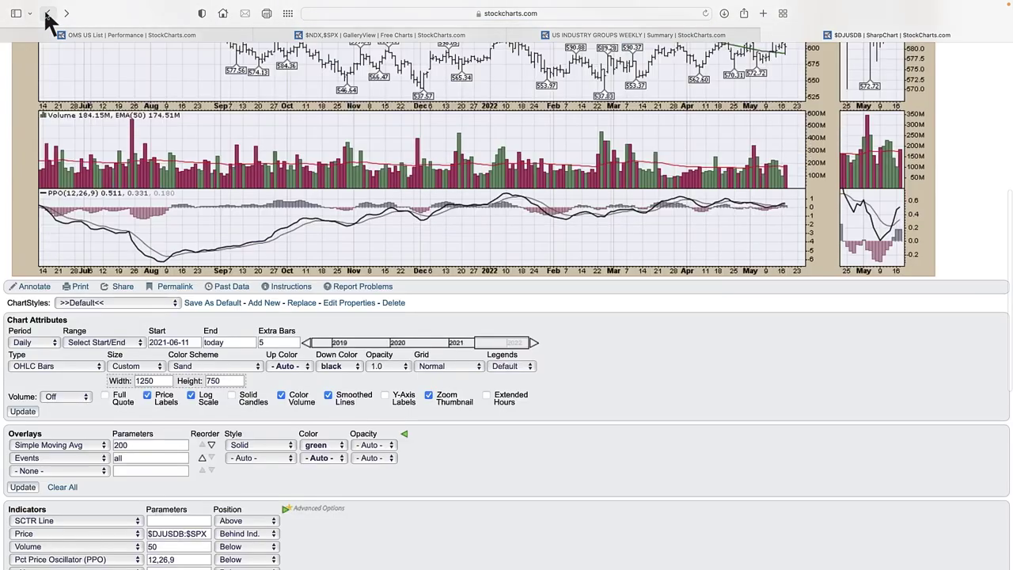
left_click(48, 14)
left_click(47, 14)
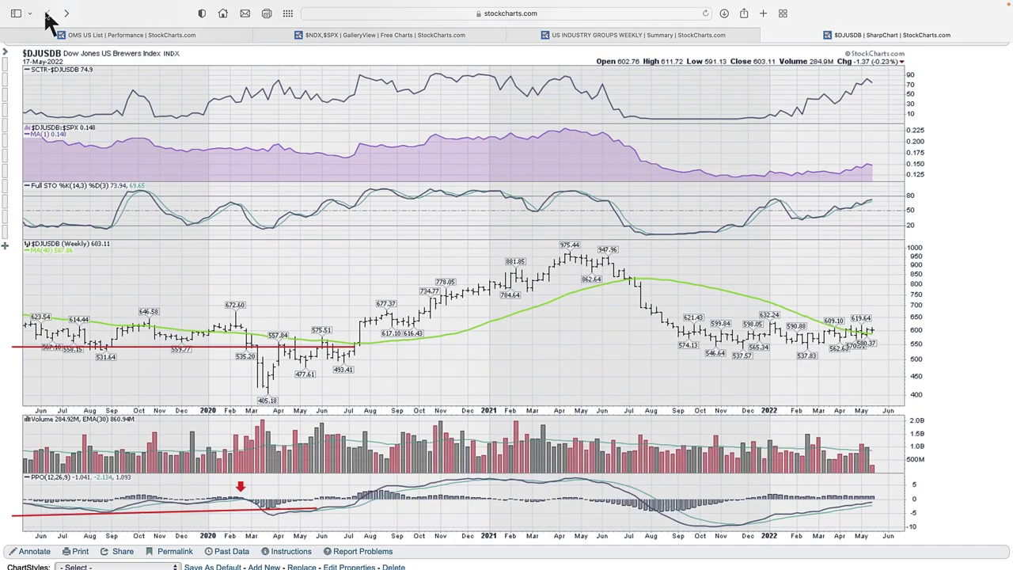
Return to the US INDUSTRY GROUPS WEEKLY summary and preview the mini charts of the Nonferrous Metals, Airlines, Industrial Metals and Aluminum indexes
left_click(634, 47)
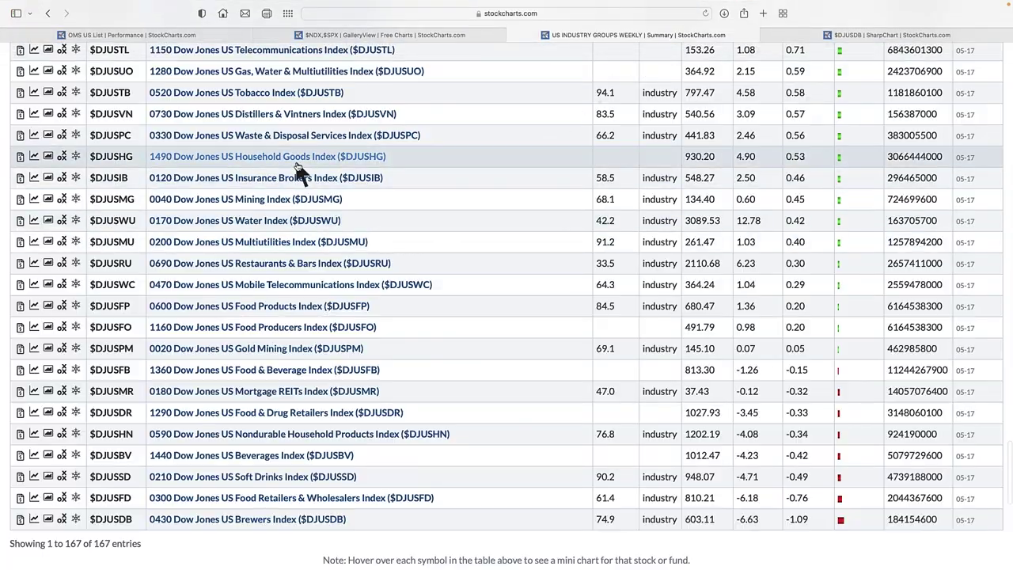
scroll(301, 169, "up", 10)
scroll(299, 170, "up", 15)
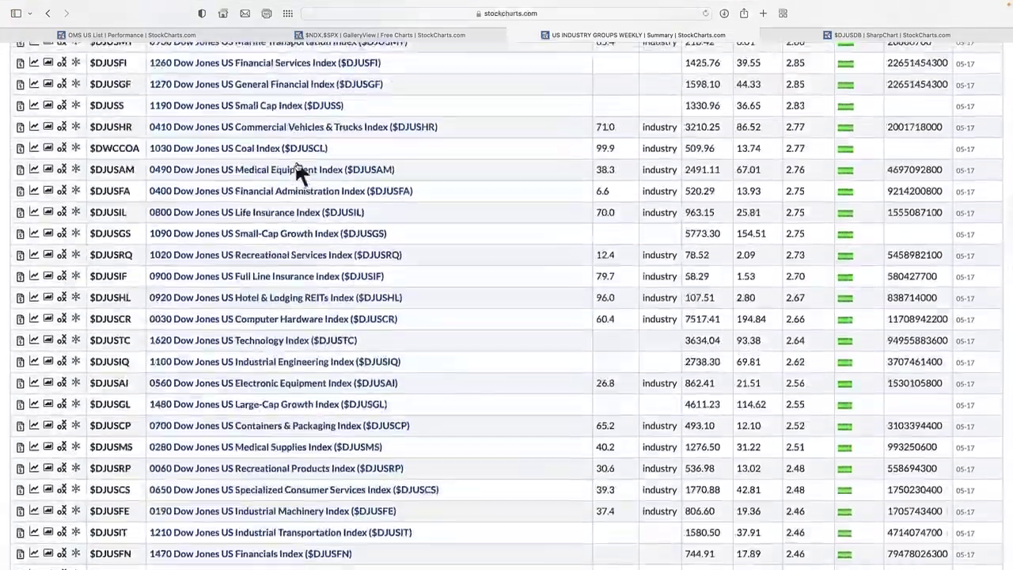
scroll(299, 172, "down", 5)
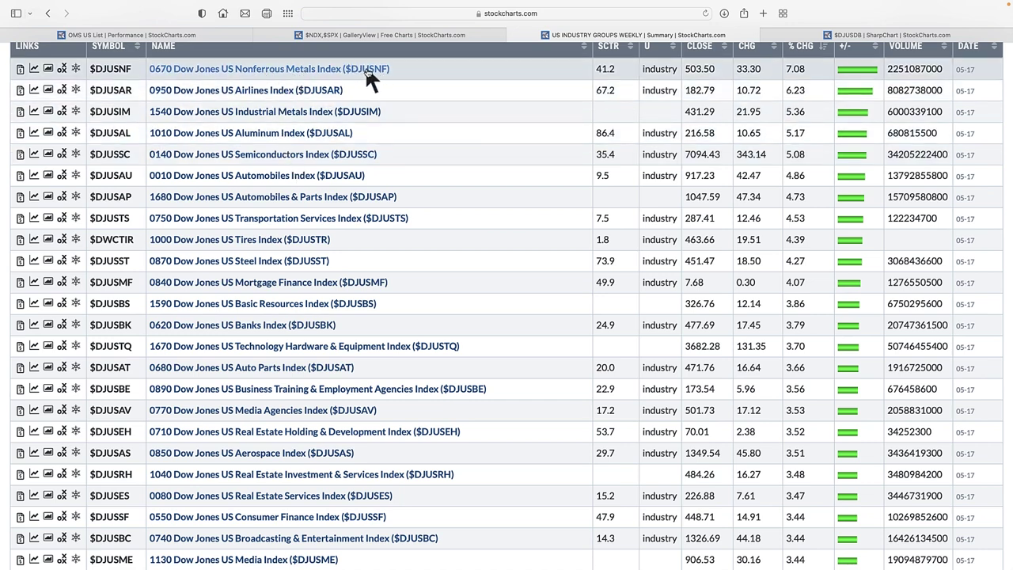
mouse_move(116, 69)
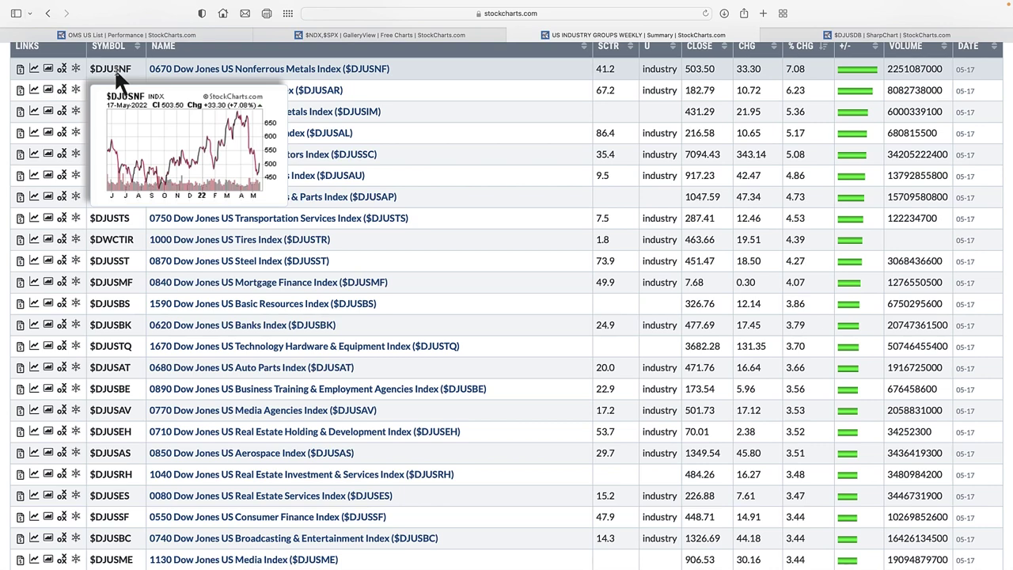
mouse_move(114, 89)
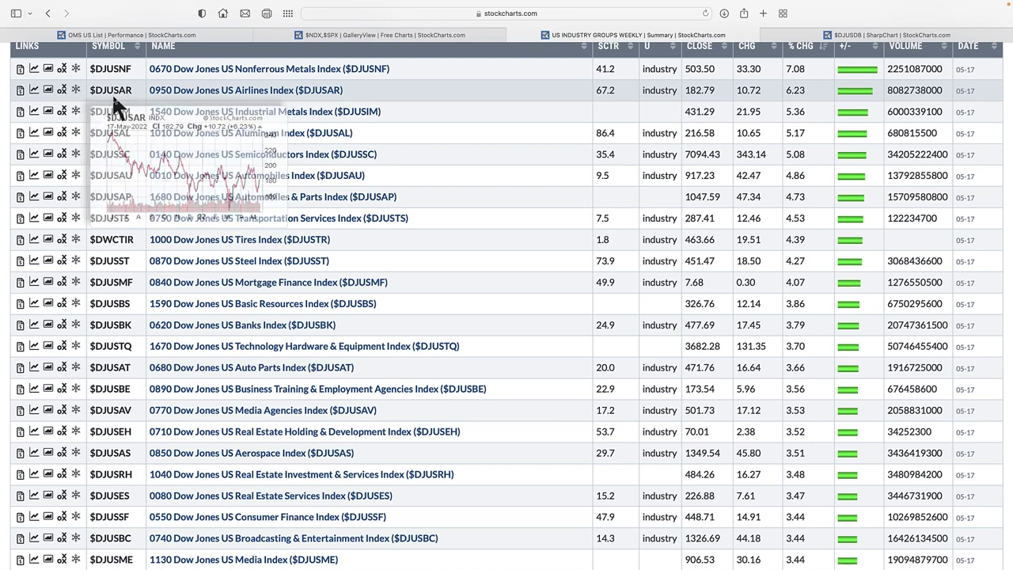
mouse_move(113, 113)
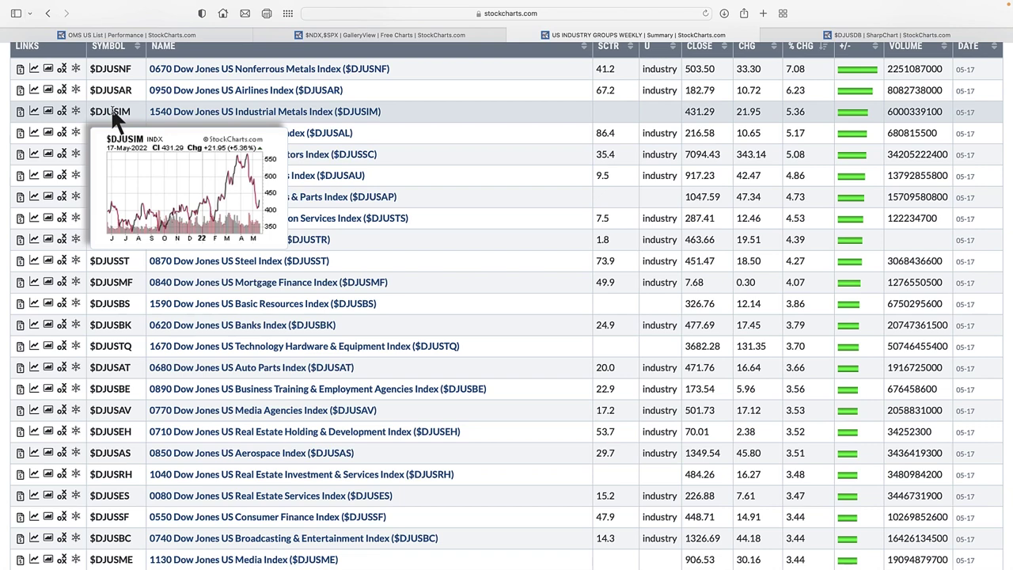
mouse_move(111, 134)
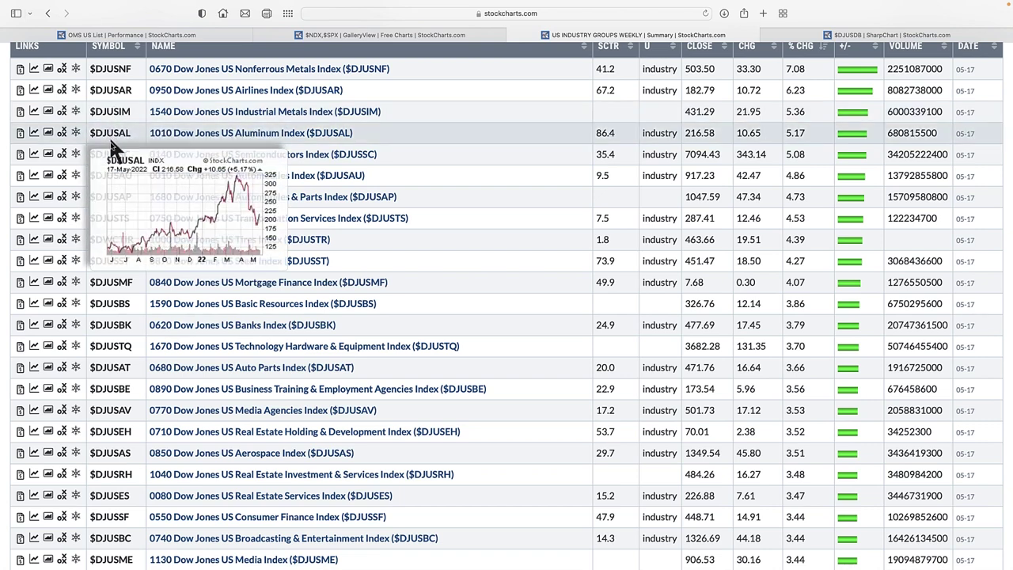
Open the Dow Jones US Semiconductors Index chart from the summary list in a new tab
mouse_move(114, 158)
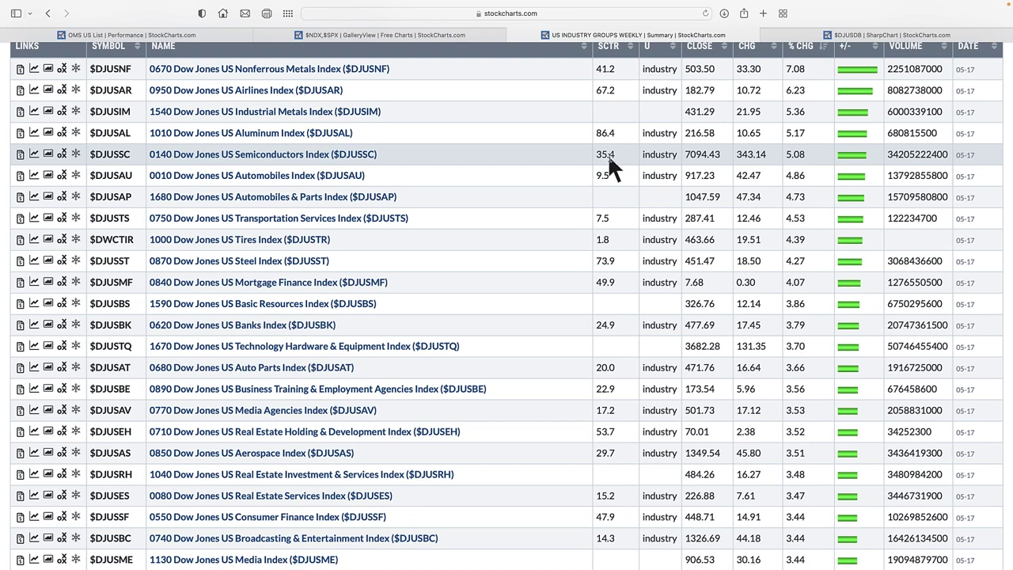
right_click(258, 151)
left_click(303, 155)
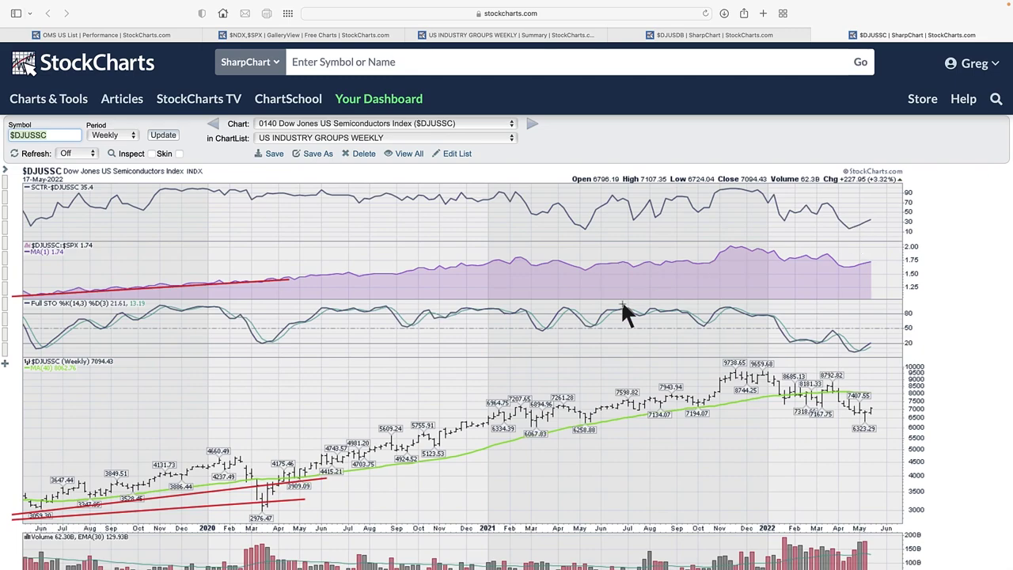
Add a Horizontal Line overlay with blue lines at 75 and 25 to the SCTR Line indicator and update the chart
scroll(624, 309, "down", 4)
scroll(622, 310, "down", 2)
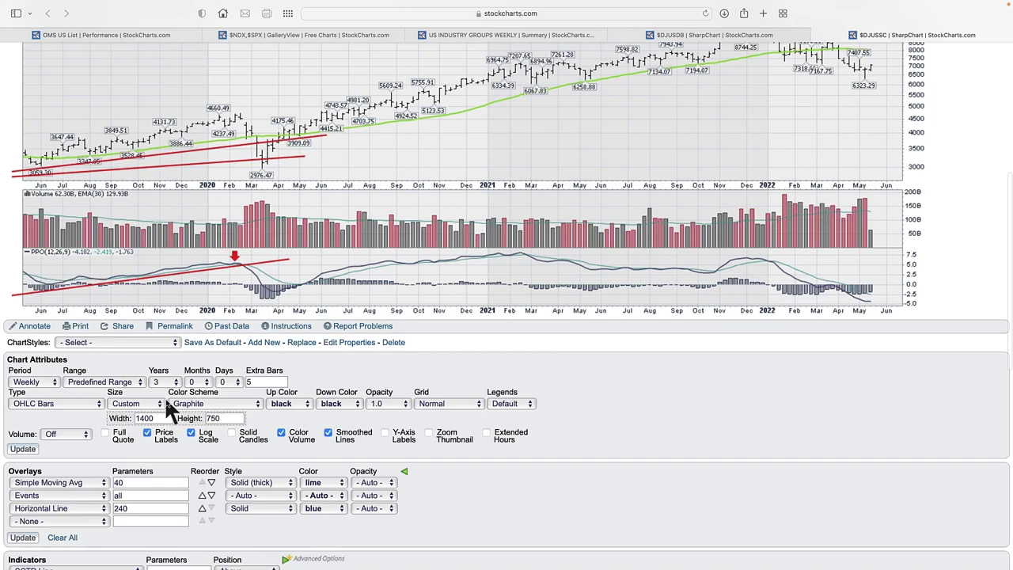
scroll(188, 433, "down", 5)
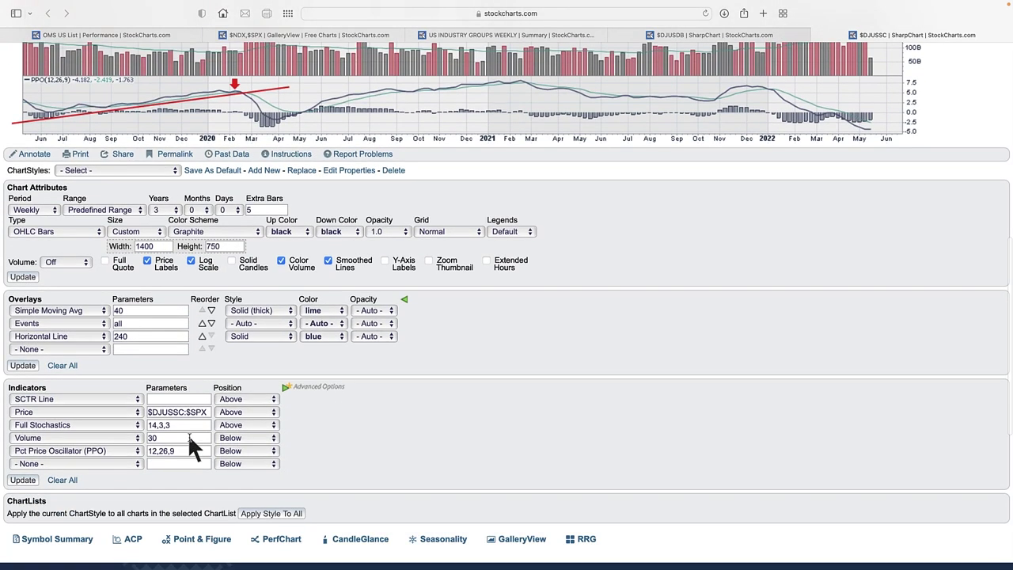
left_click(285, 388)
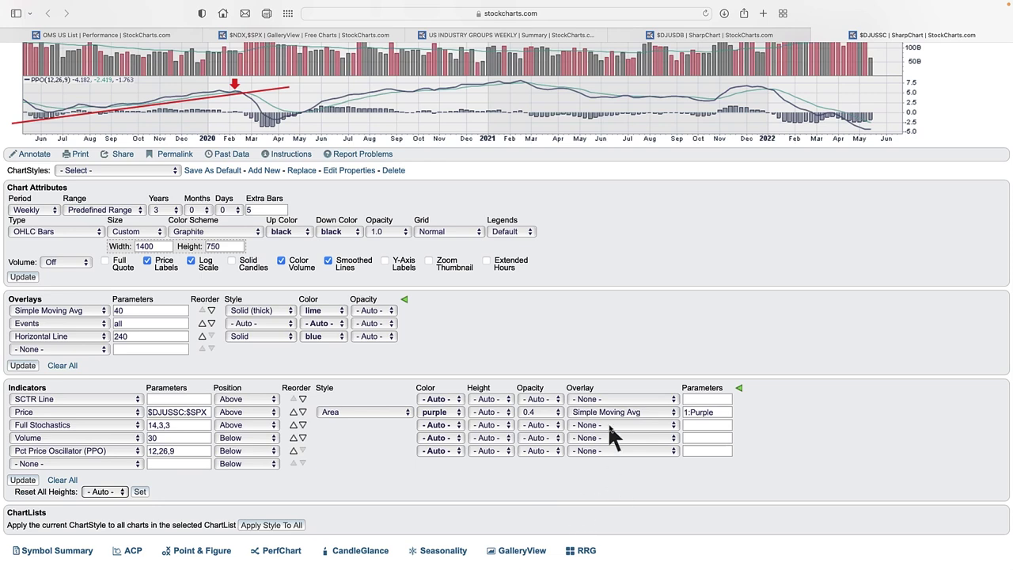
left_click(668, 399)
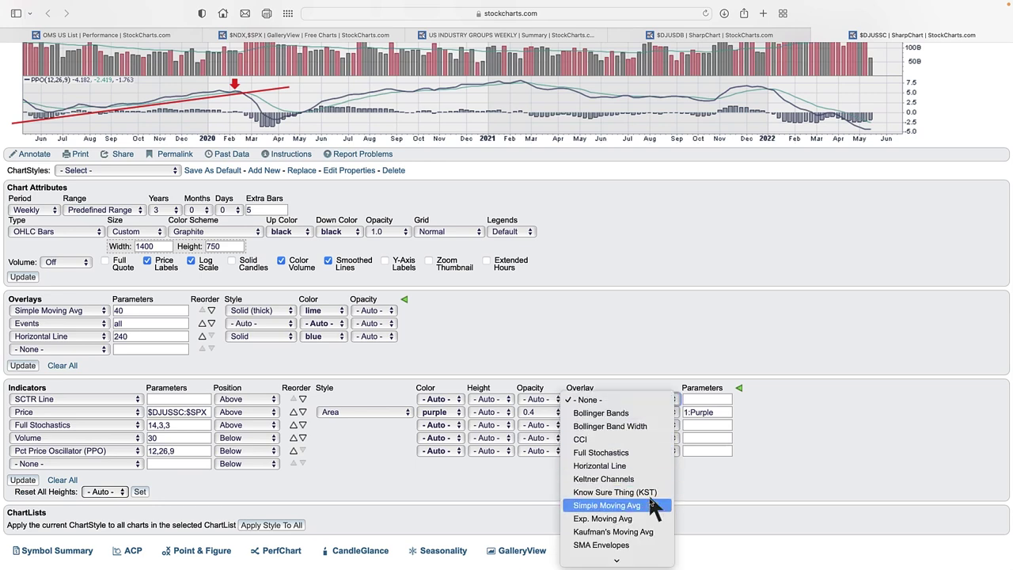
left_click(656, 466)
left_click(702, 400)
type("75,25,Bl")
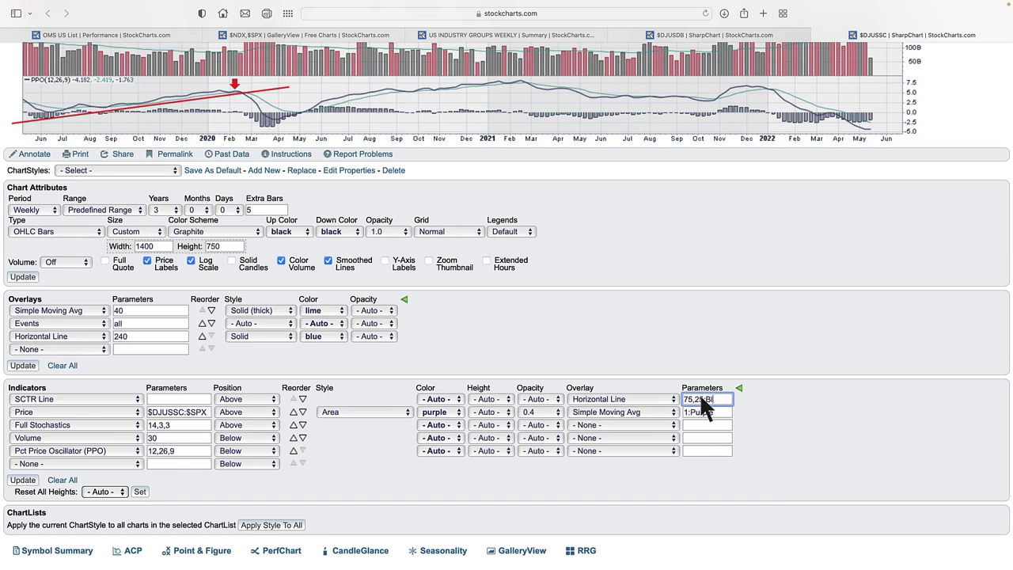
key("Return")
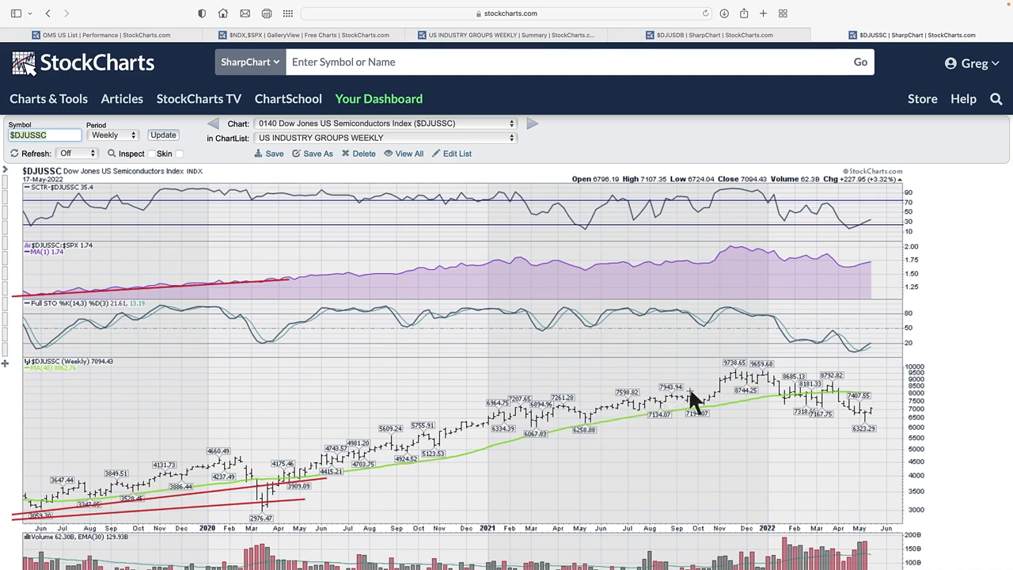
Chart SMH with the same weekly settings and examine its SCTR, relative strength, price and PPO
type("SMH")
key("Return")
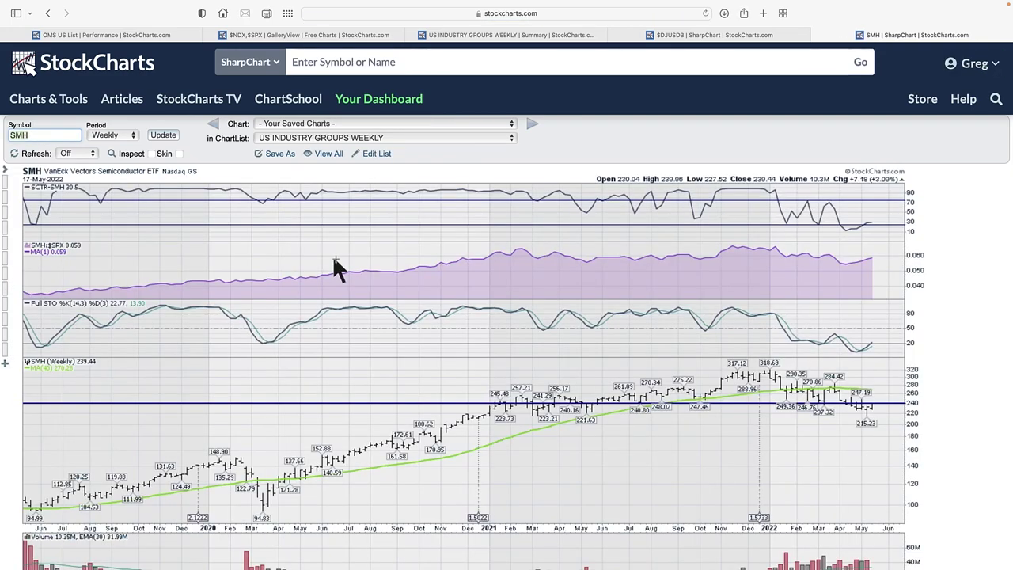
scroll(575, 352, "down", 1)
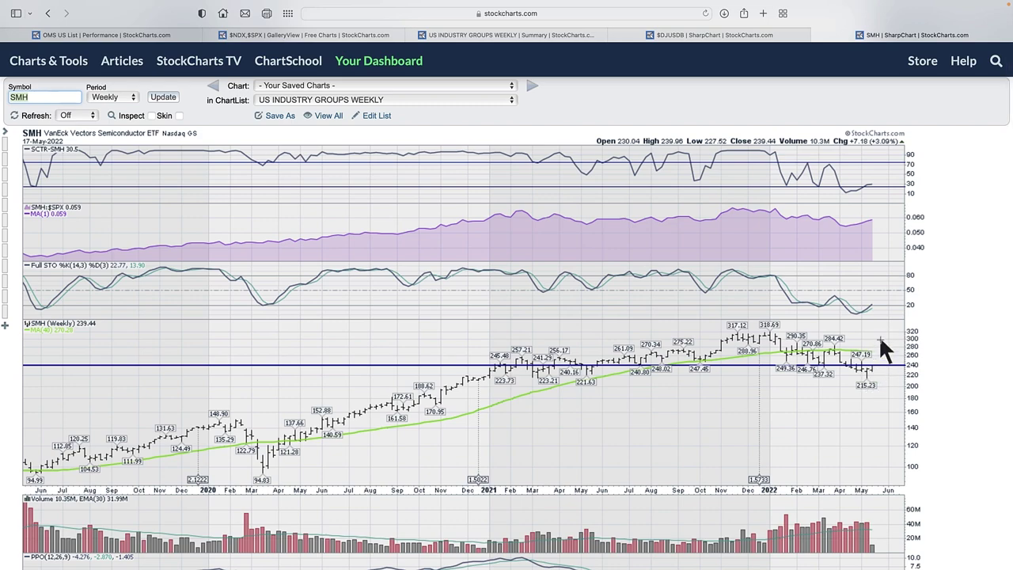
scroll(881, 342, "down", 3)
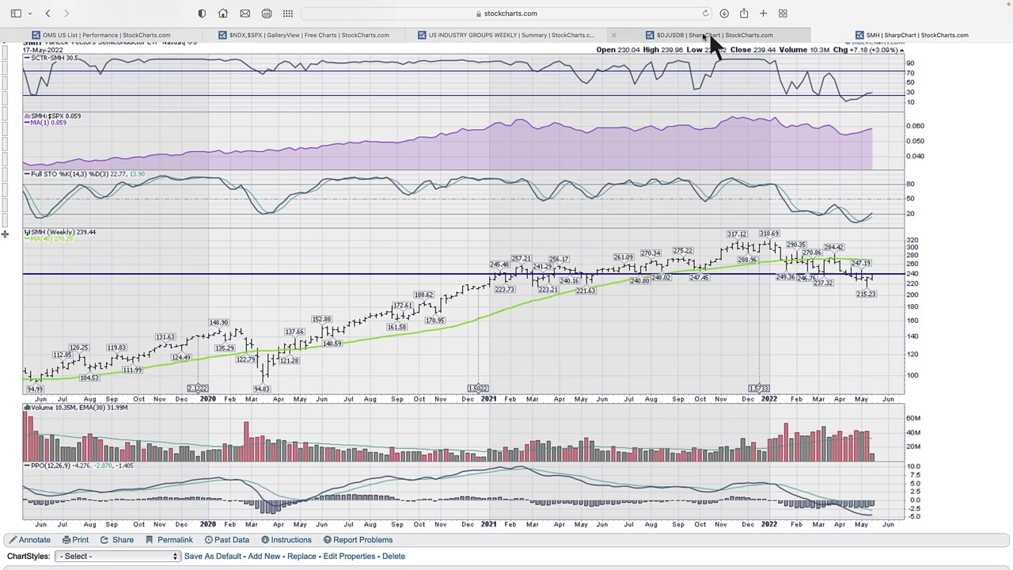
Return to the US INDUSTRY GROUPS WEEKLY summary and preview the mini charts of the Tires and Automobiles indexes
left_click(594, 40)
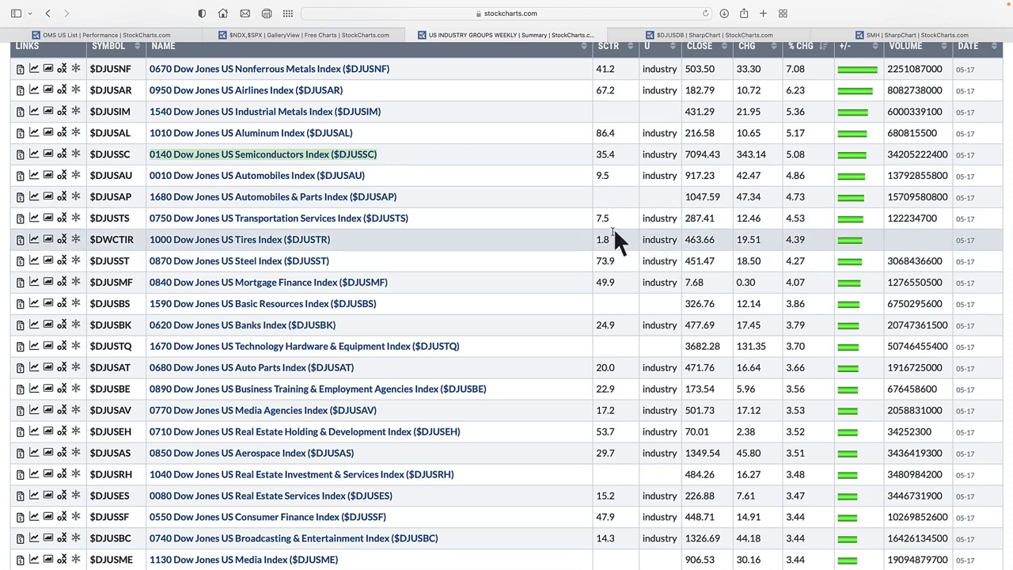
mouse_move(115, 236)
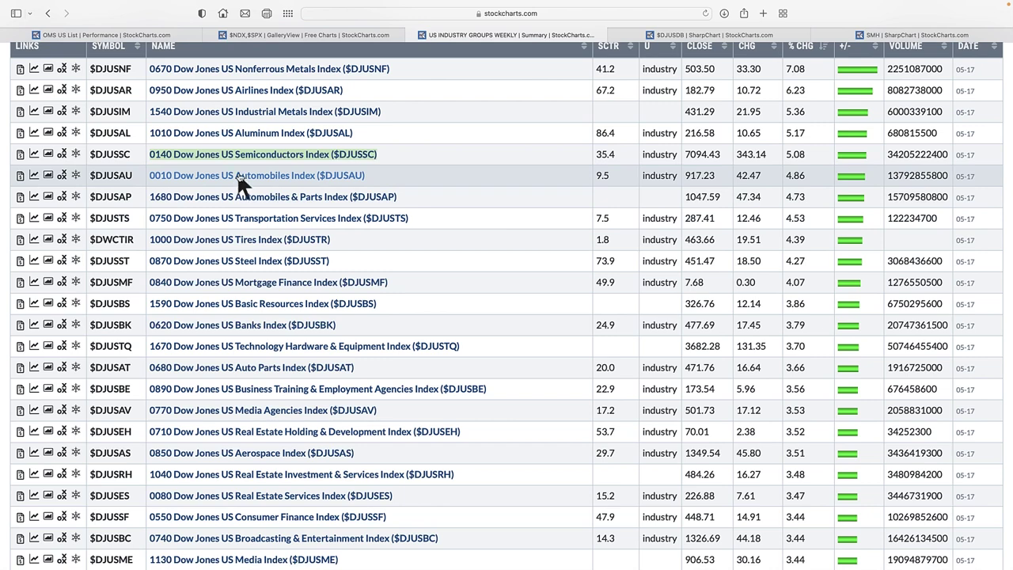
mouse_move(110, 184)
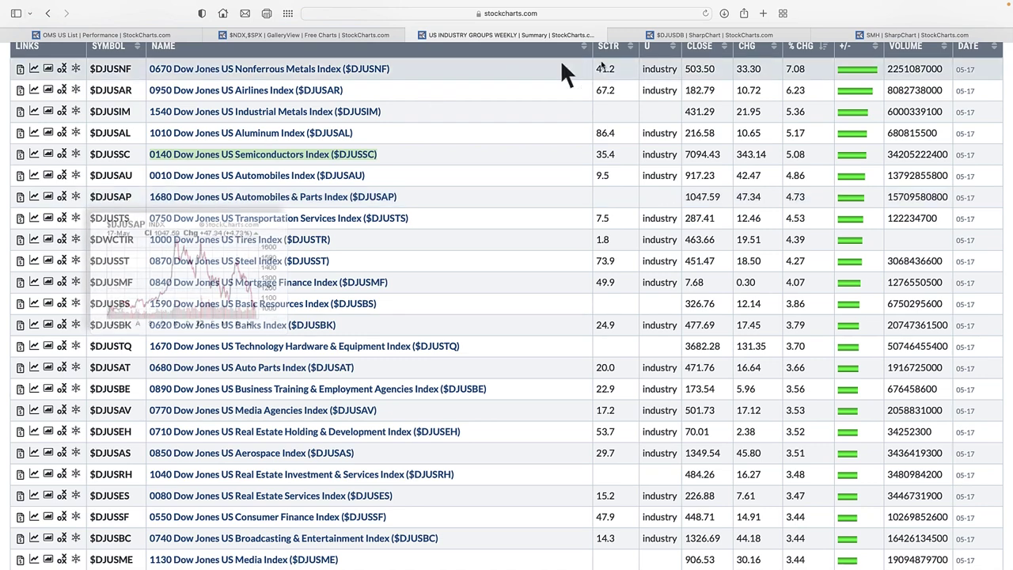
Open the members dashboard in the SMH chart's tab and start a new scan
left_click(888, 33)
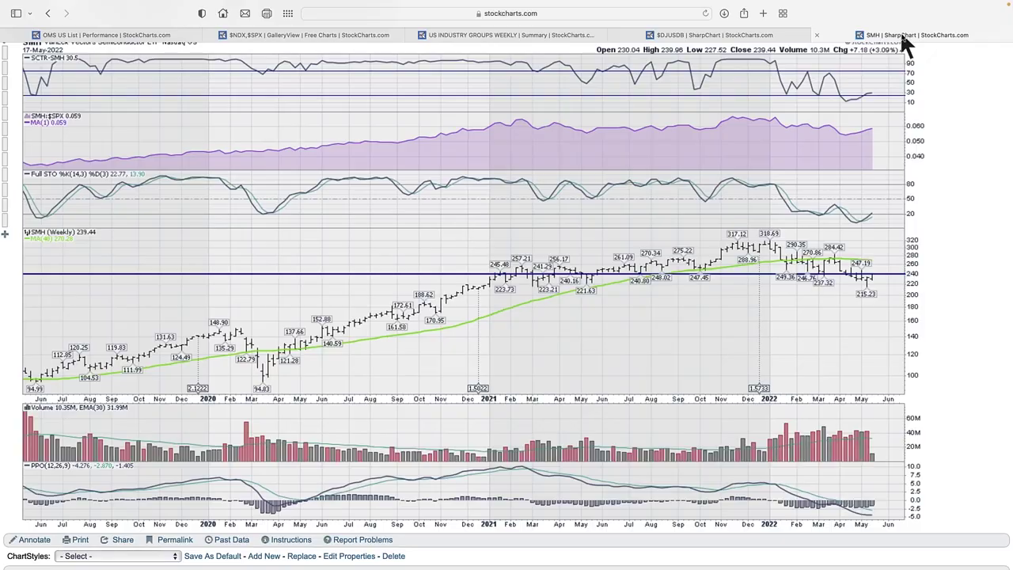
scroll(498, 64, "up", 5)
left_click(384, 104)
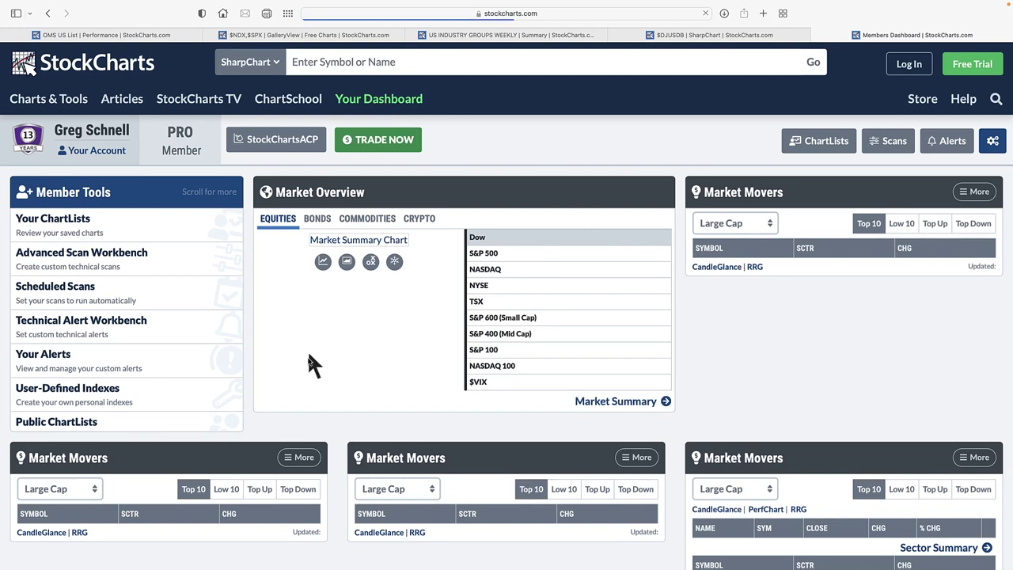
scroll(309, 360, "down", 5)
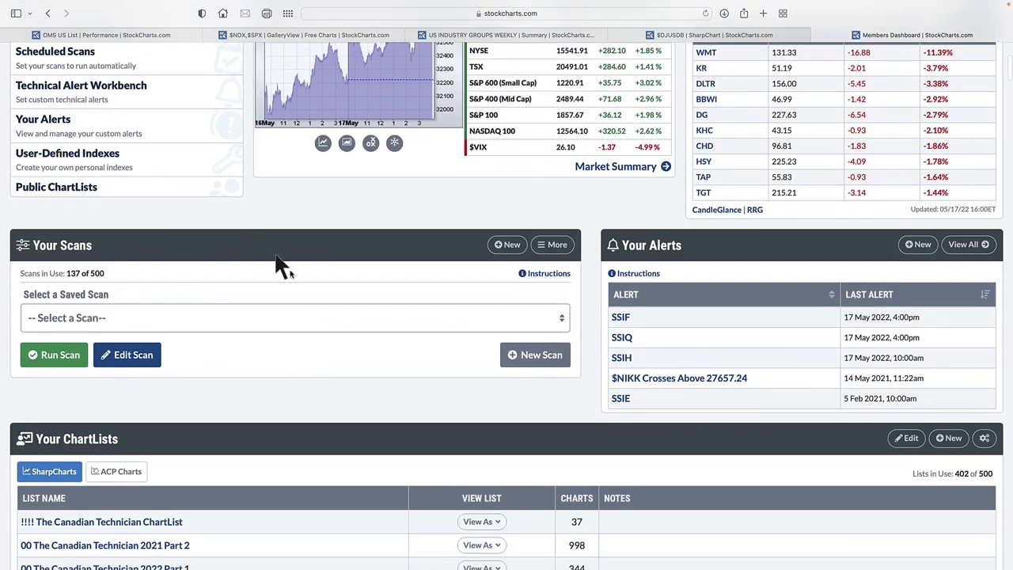
left_click(507, 243)
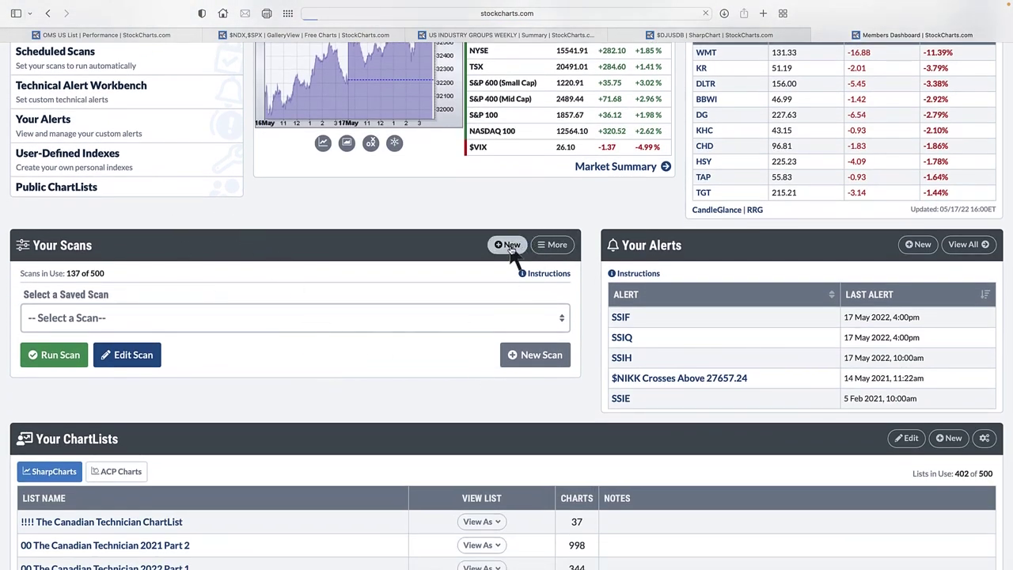
Examine the US entries under Sectors & Industries and the choices under Indexes & ETFs in the scan components
scroll(627, 412, "down", 6)
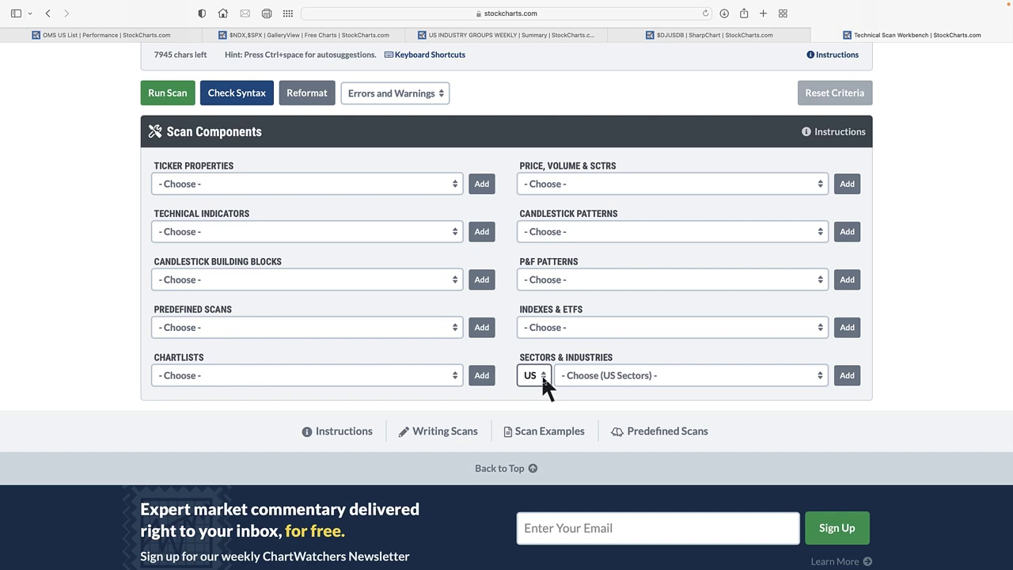
left_click(540, 373)
left_click(601, 367)
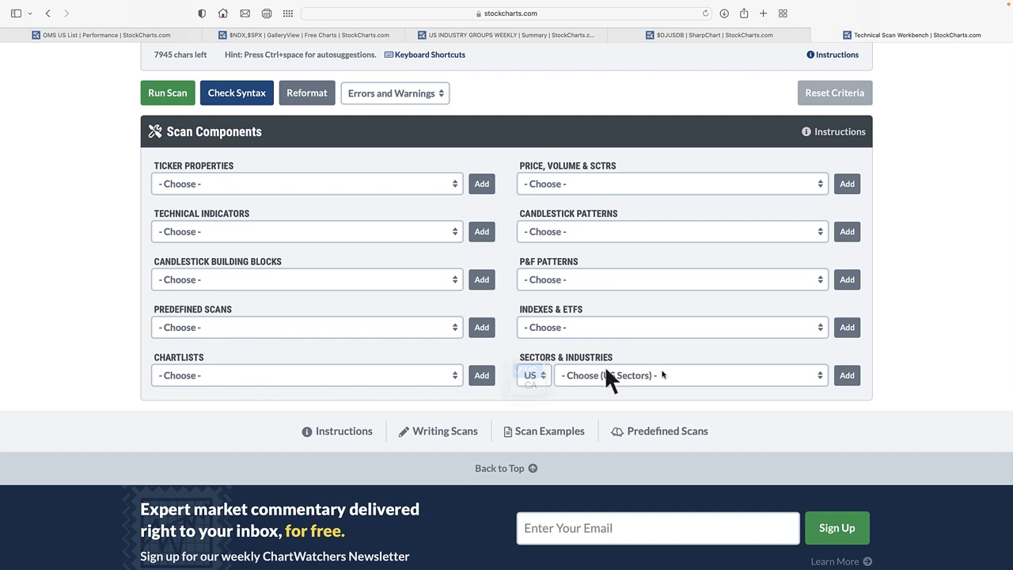
left_click(817, 376)
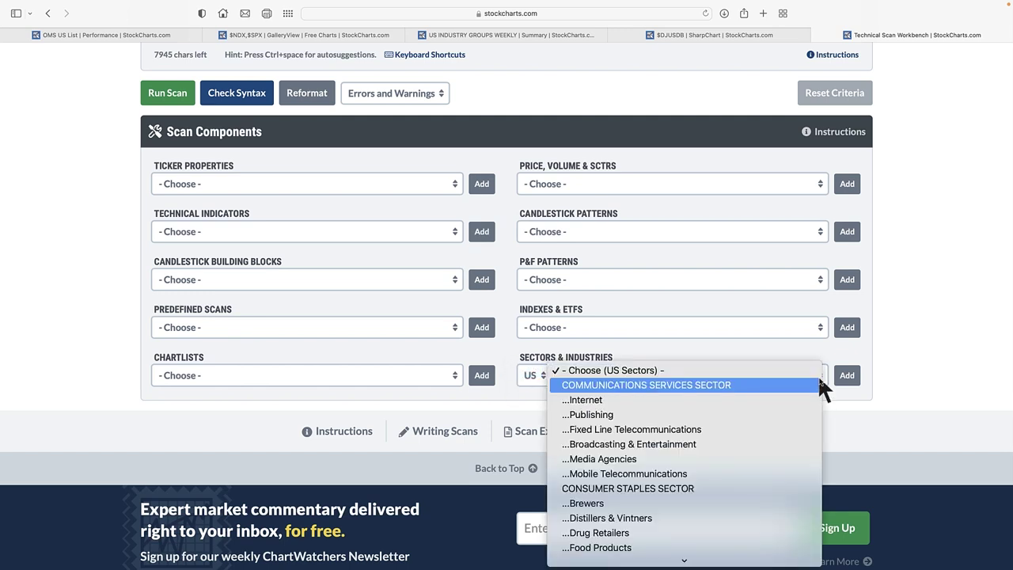
scroll(791, 514, "down", 2)
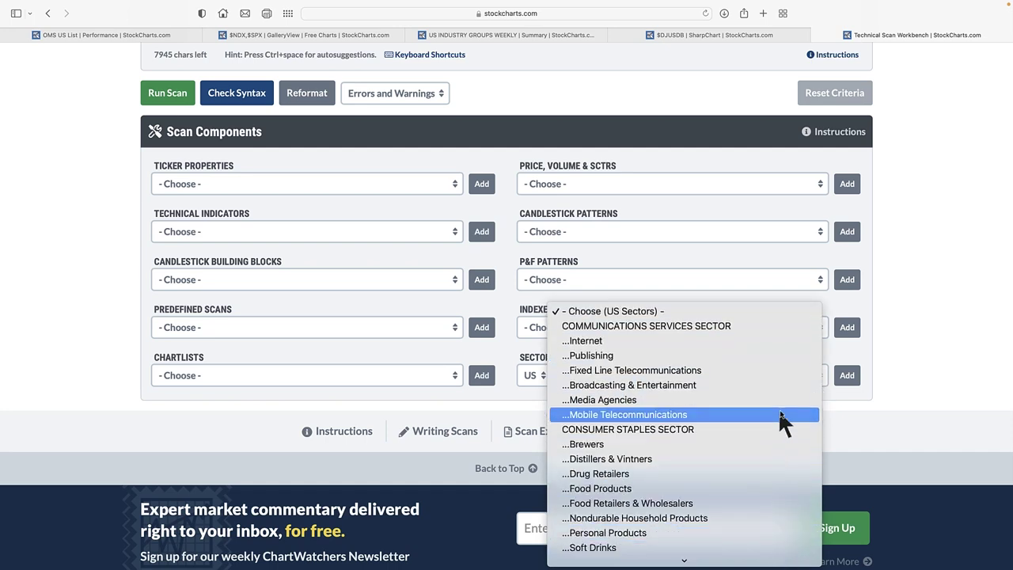
left_click(937, 406)
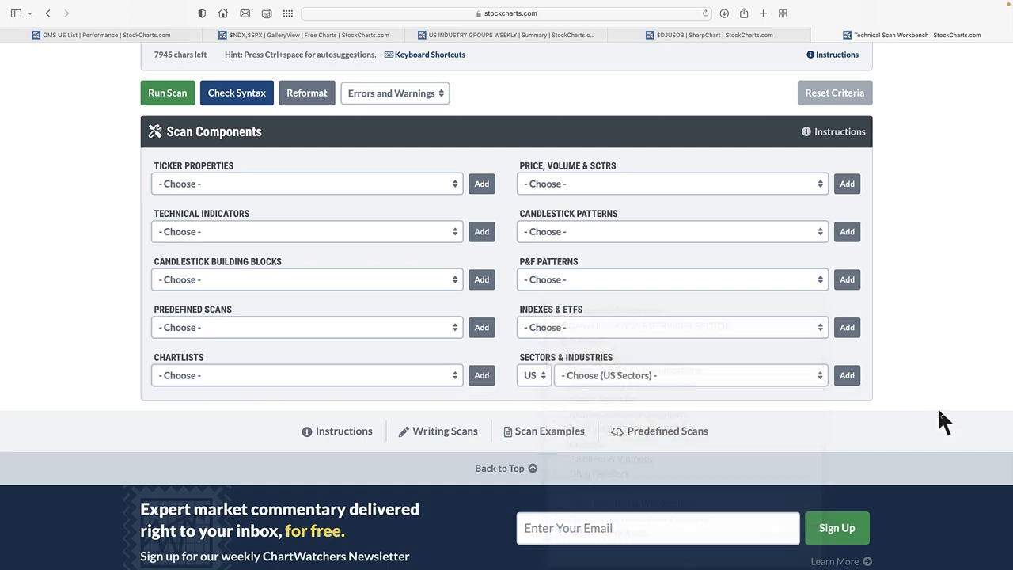
left_click(818, 325)
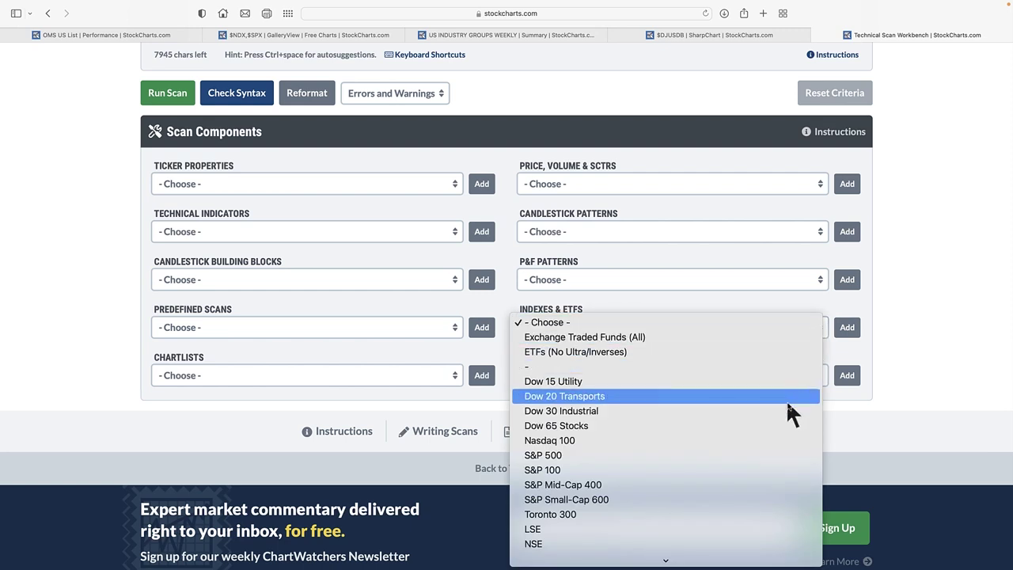
scroll(788, 405, "down", 6)
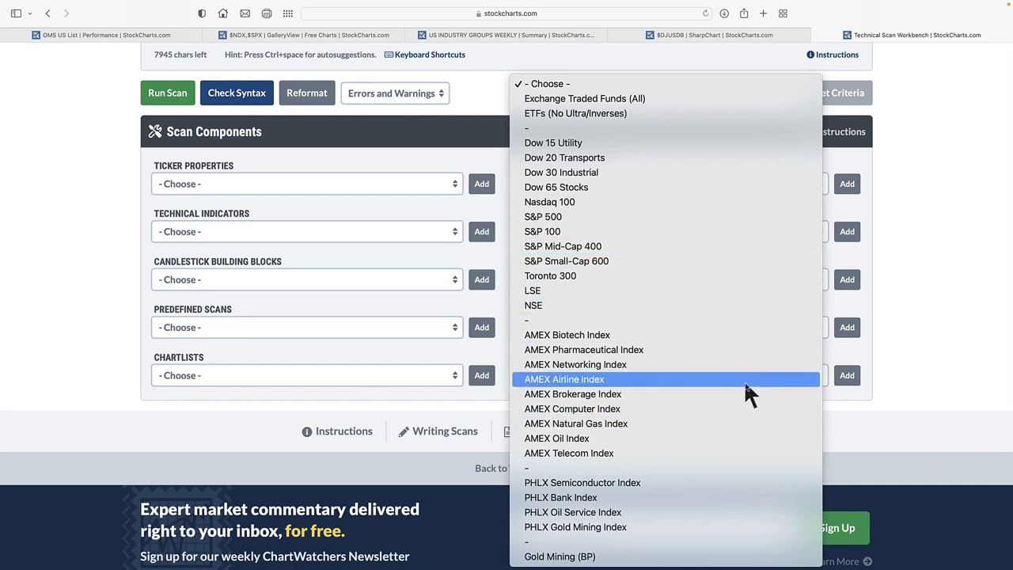
left_click(975, 338)
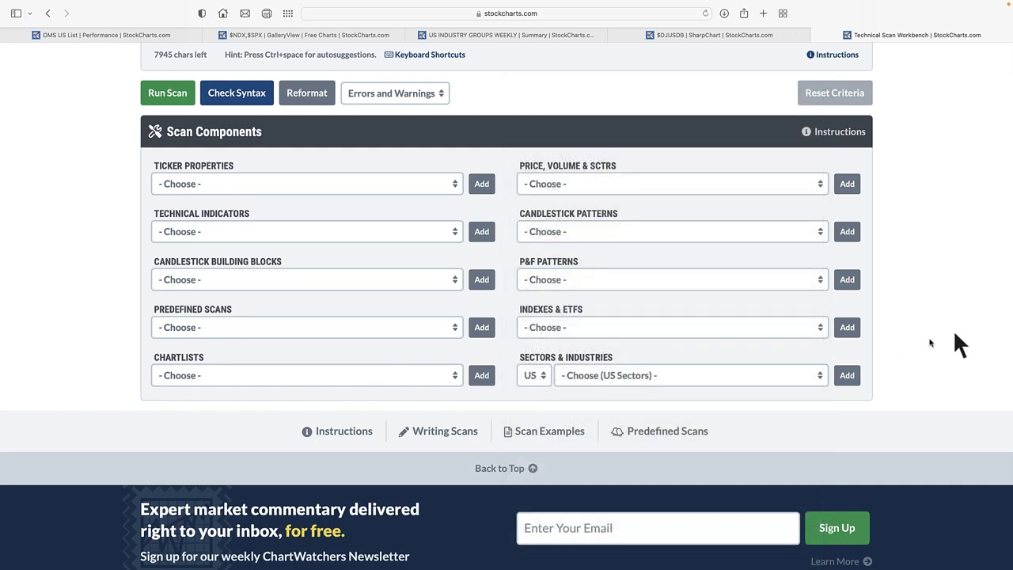
Add the US Communications Services sector to the scan criteria
left_click(819, 369)
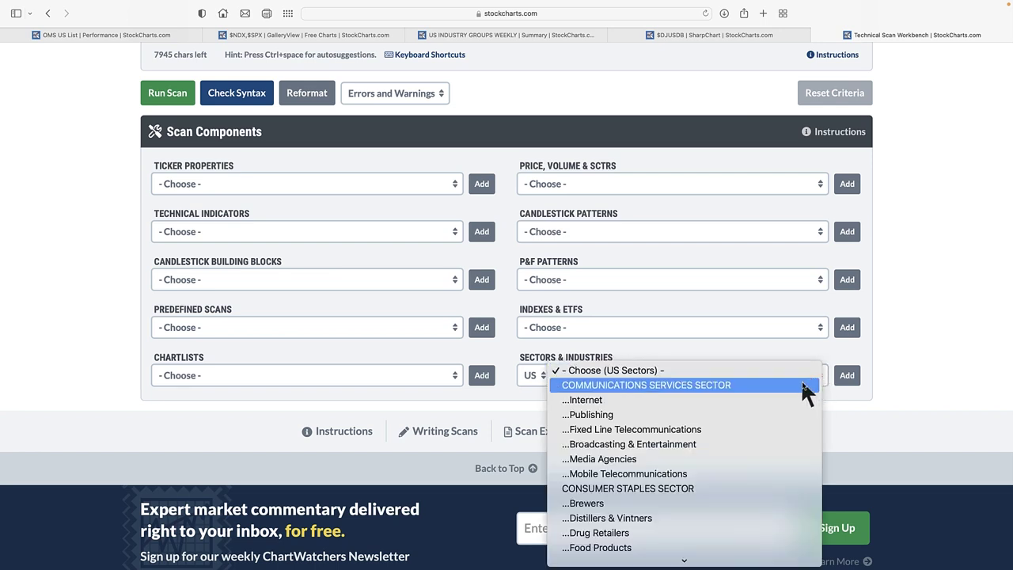
left_click(804, 386)
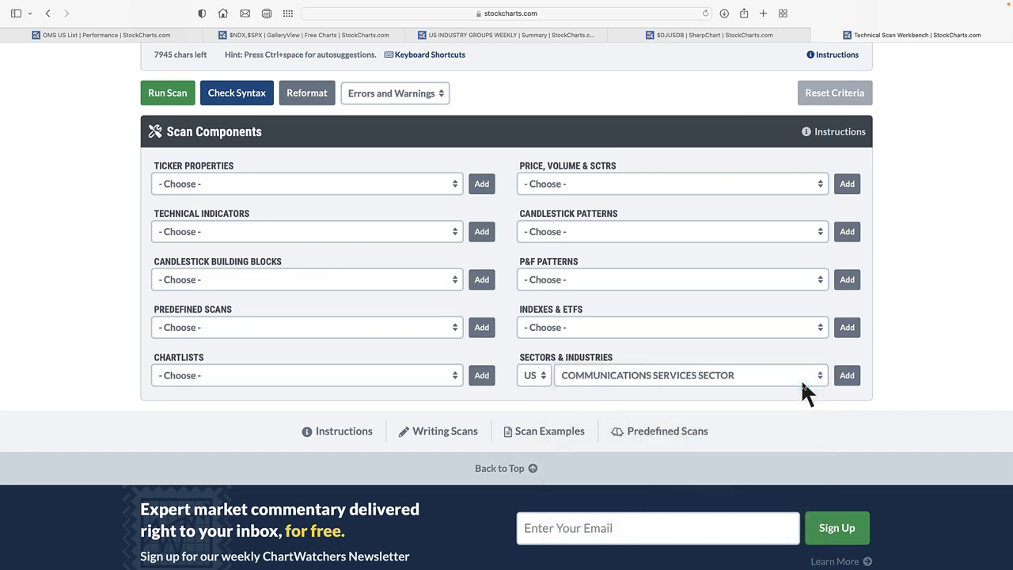
left_click(849, 377)
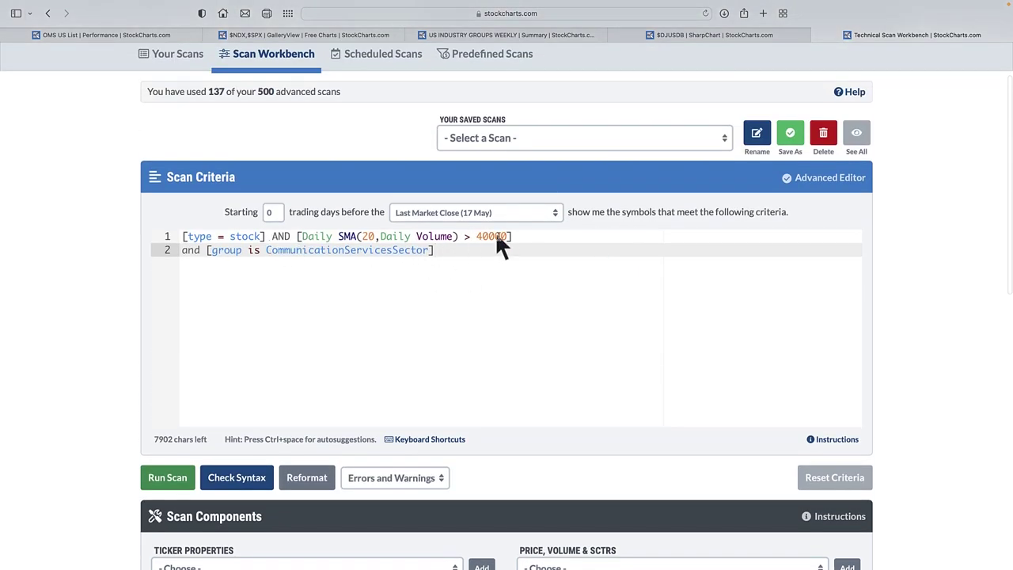
Delete the stock type and volume conditions and the "and" before the CommunicationServicesSector group, and start a new line below it
left_click_drag(509, 232, 168, 236)
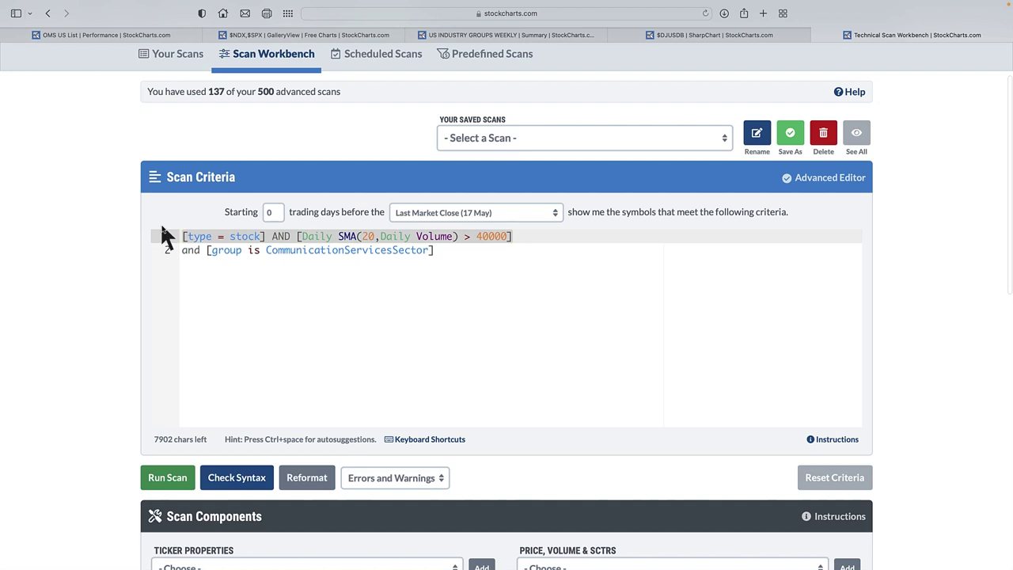
key("BackSpace")
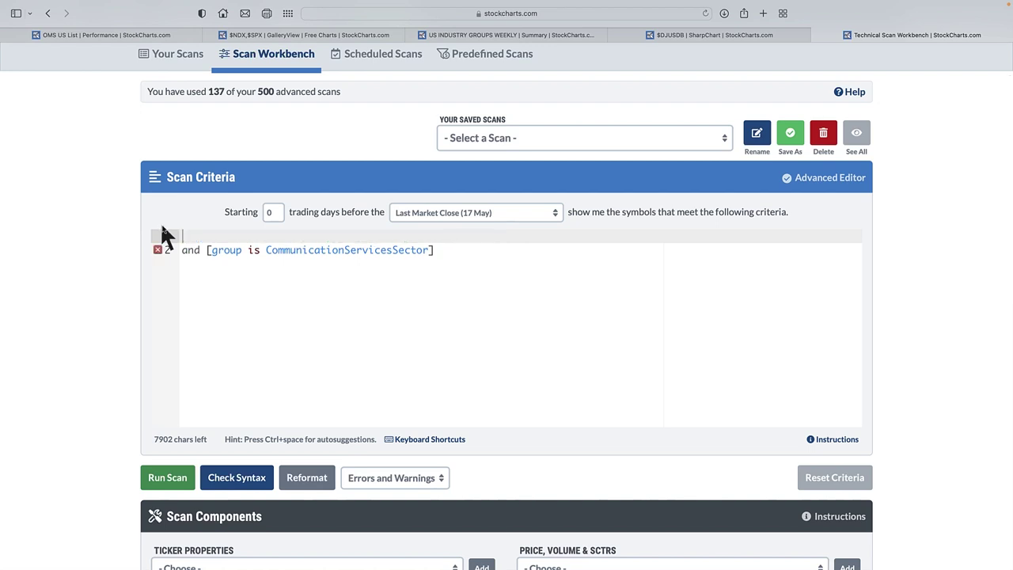
left_click(204, 250)
key("BackSpace")
key("BackSpace")
key("BackSpace")
key("BackSpace")
left_click(418, 252)
key("Return")
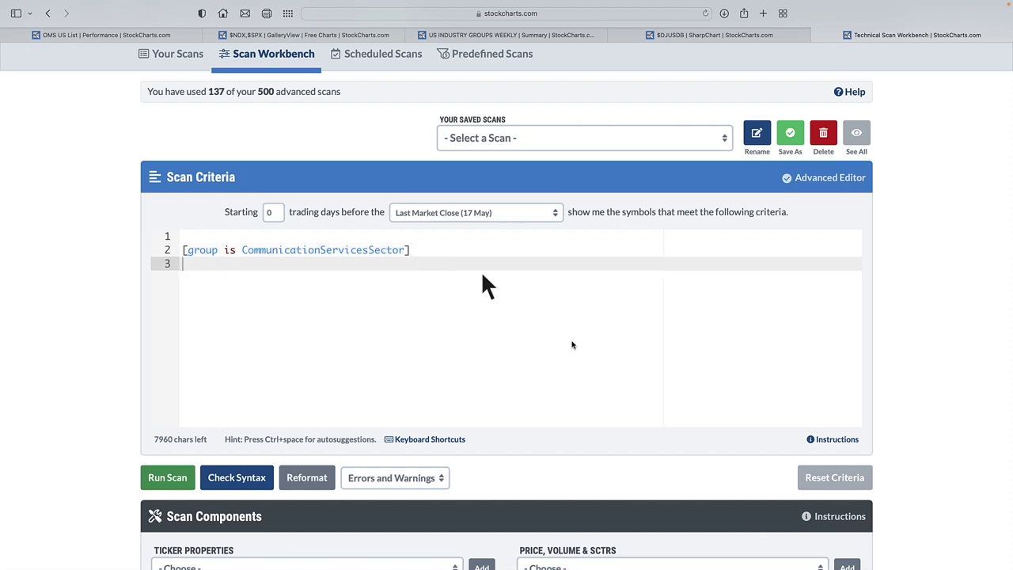
Add the US Consumer Staples and Cyclicals sectors to the scan criteria
scroll(888, 467, "down", 5)
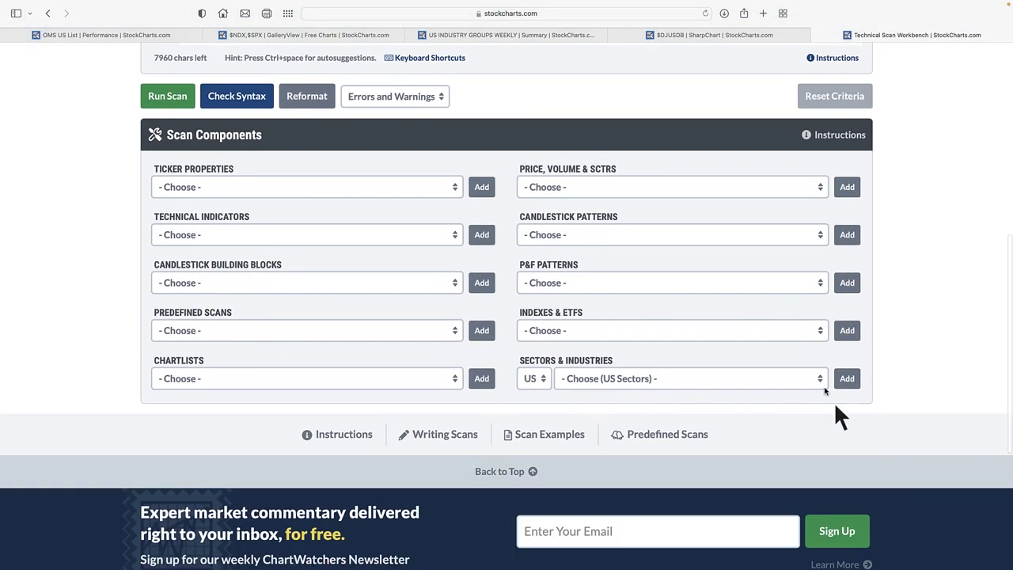
left_click(821, 378)
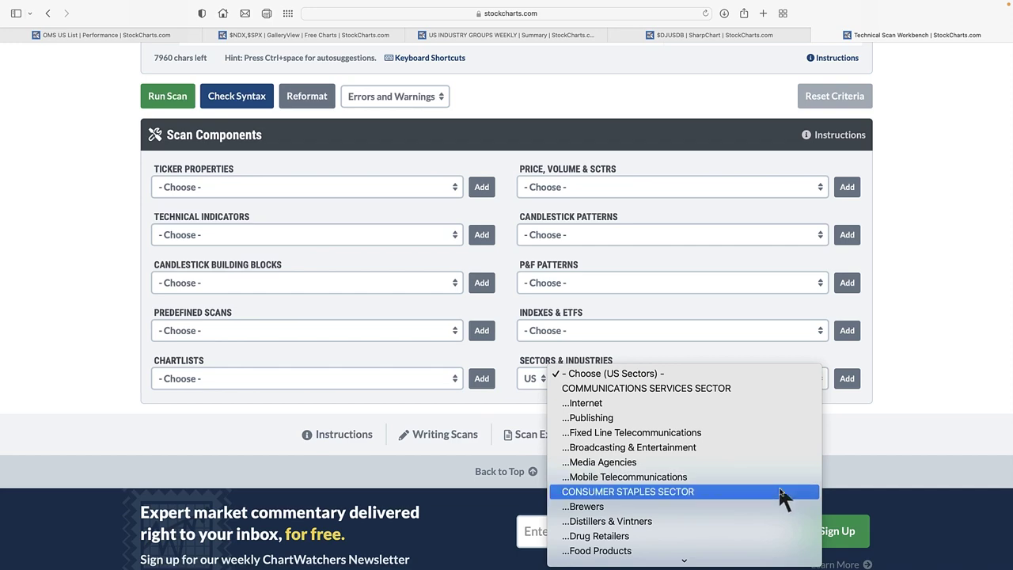
left_click(780, 489)
left_click(847, 381)
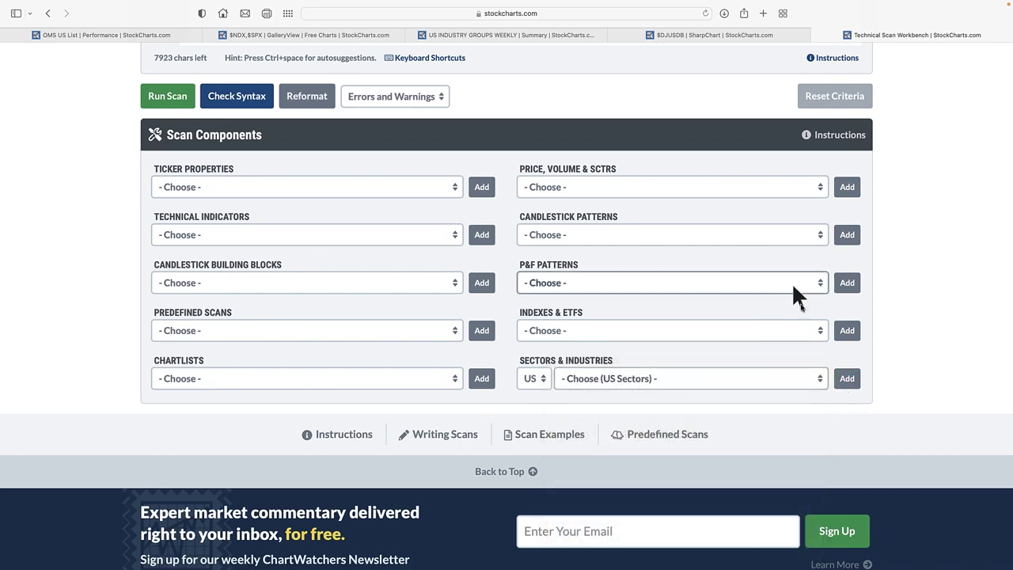
left_click(820, 379)
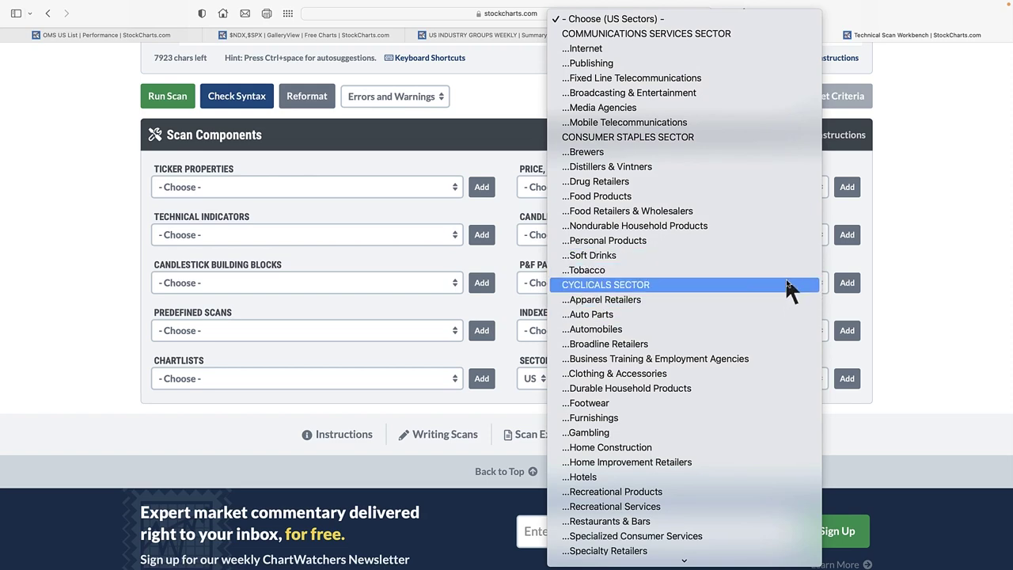
left_click(786, 285)
left_click(852, 380)
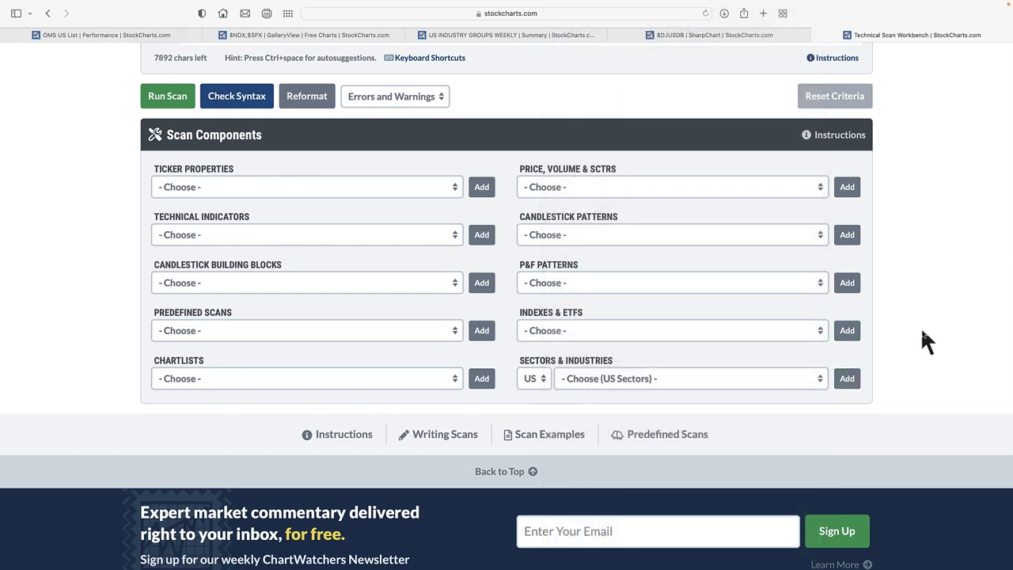
Run the scan with the three sector conditions joined by "and", and return to the scan workbench
scroll(924, 332, "up", 5)
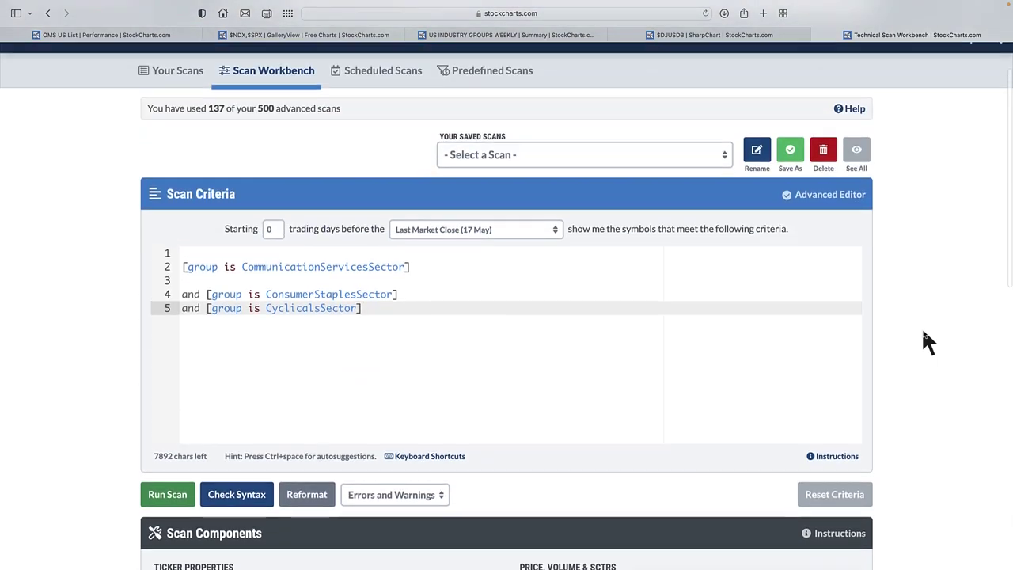
left_click(184, 506)
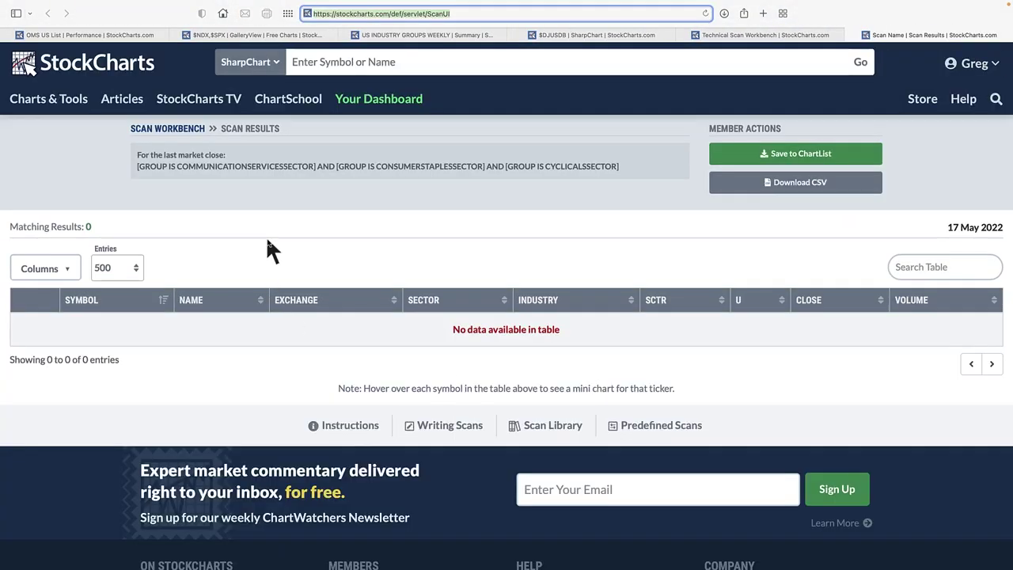
left_click(755, 36)
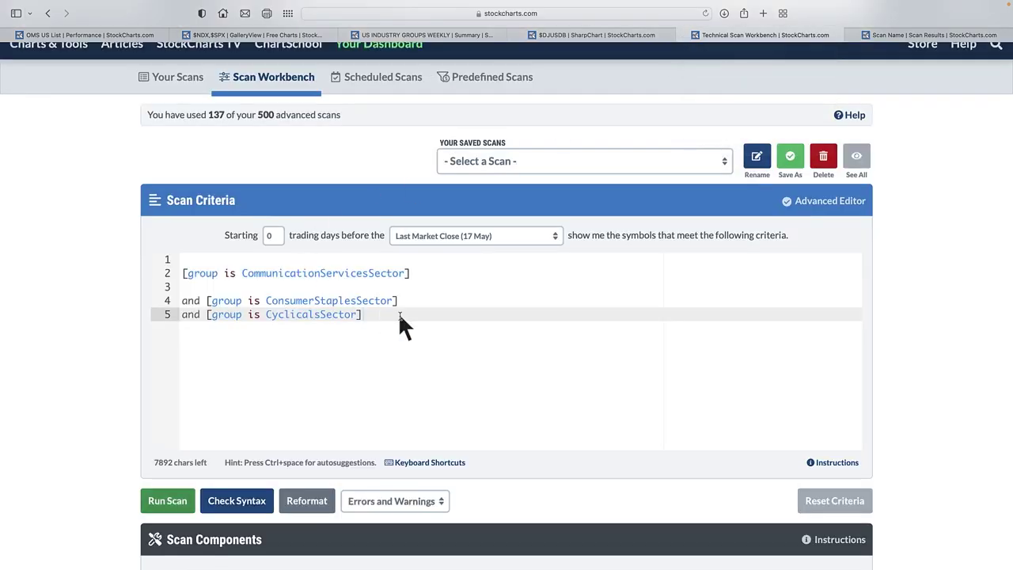
Remove the blank line between the conditions and replace "and" with "or" before the ConsumerStaplesSector and CyclicalsSector groups
left_click(178, 300)
key("BackSpace")
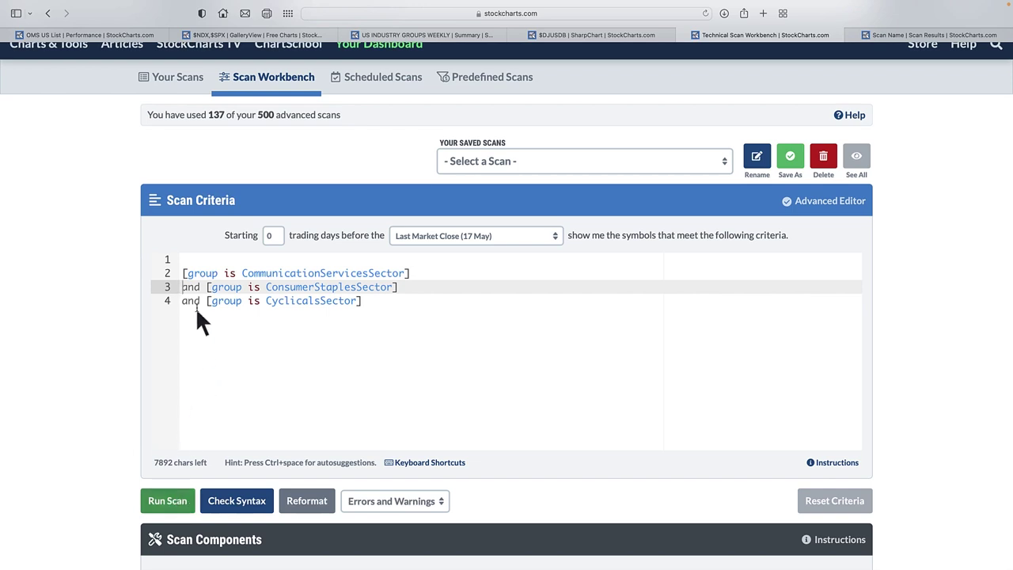
key("BackSpace")
key("BackSpace")
key("BackSpace")
key("super+z")
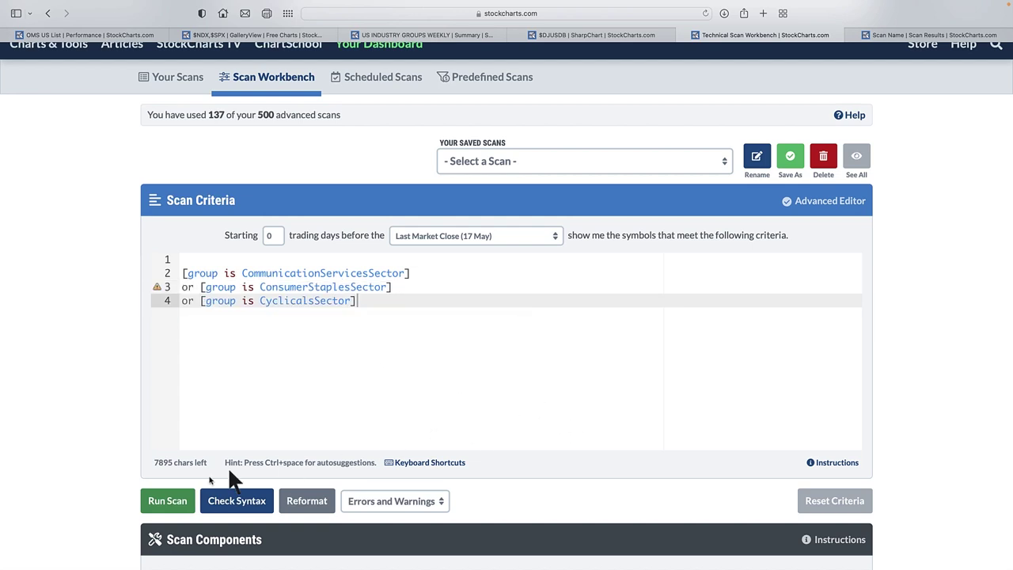
Run the scan of the three sectors joined by "or" and look through the sector and industry columns of the results
left_click(184, 500)
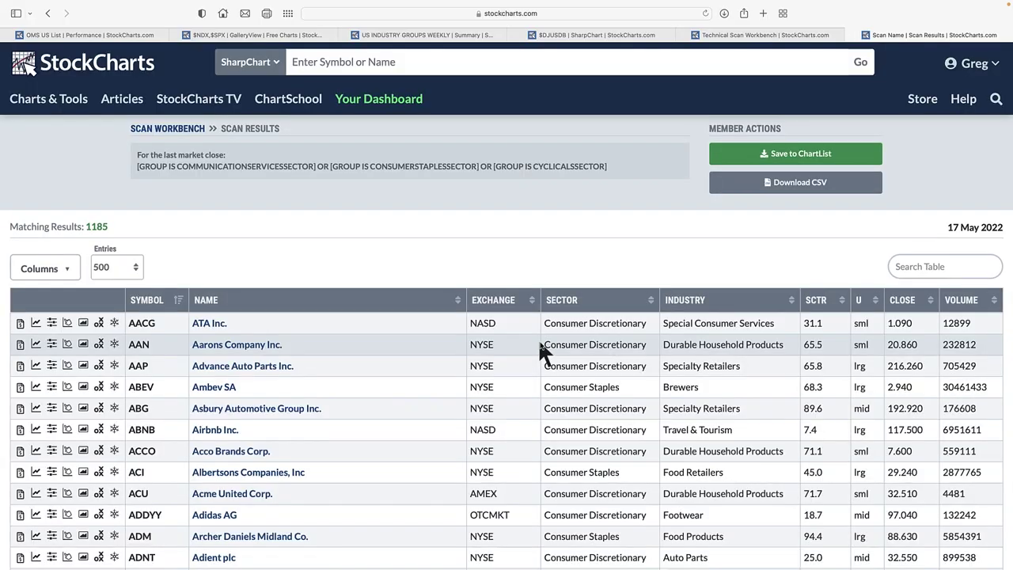
scroll(401, 475, "down", 2)
scroll(402, 477, "down", 1)
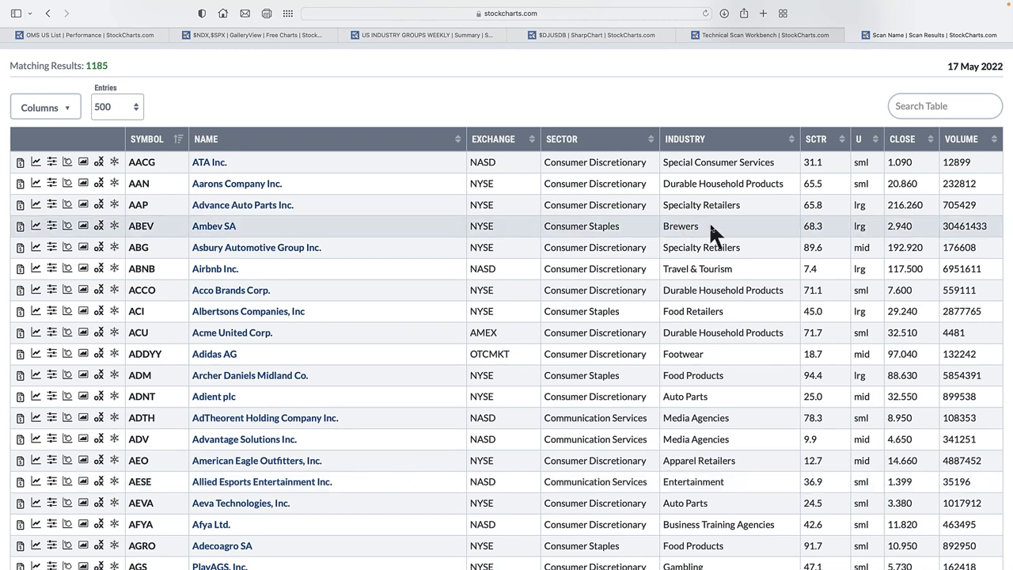
Return to the scan workbench, and switch to the GalleryView of $NDX and $SPX
left_click(796, 46)
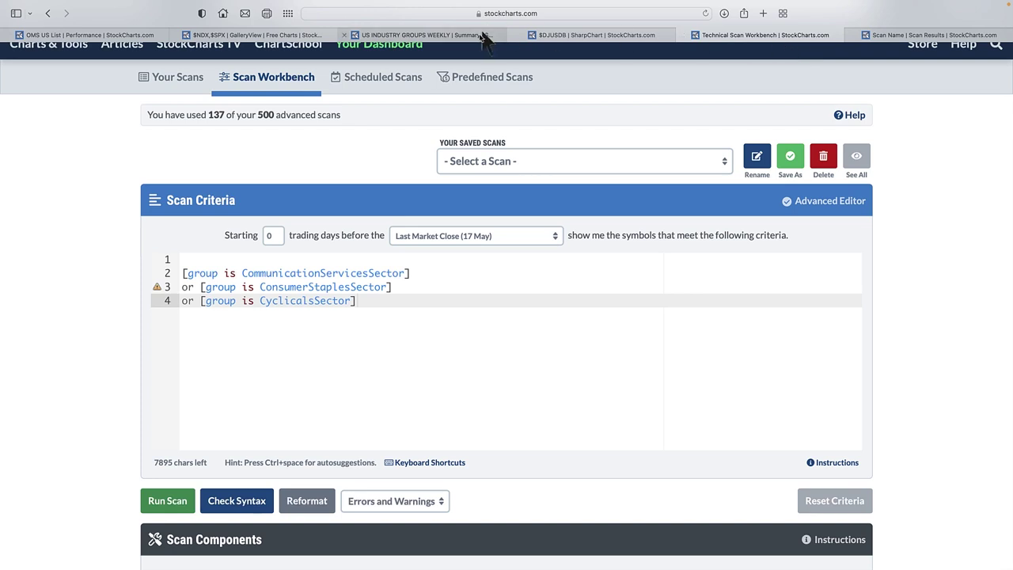
mouse_move(465, 39)
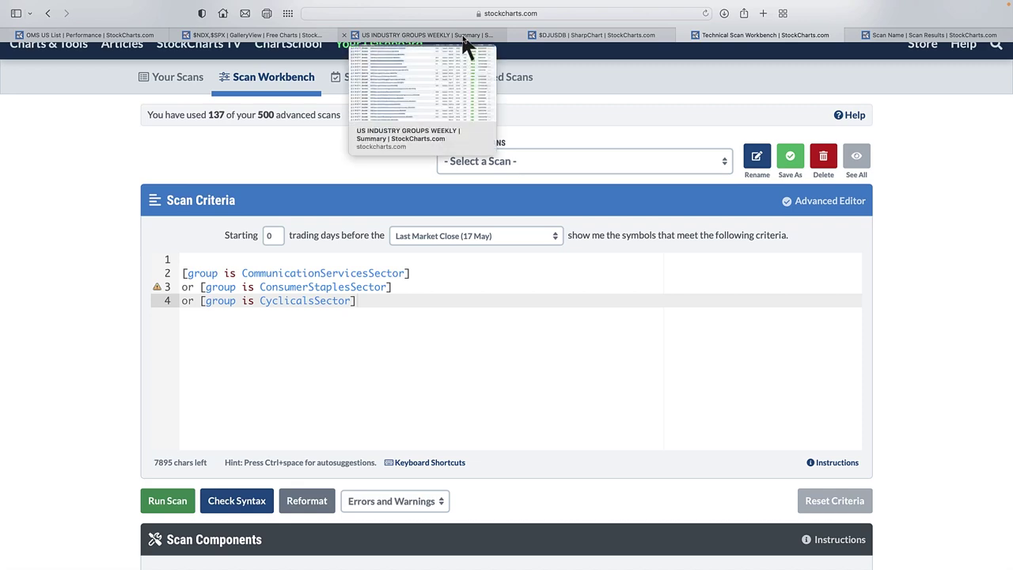
left_click(303, 39)
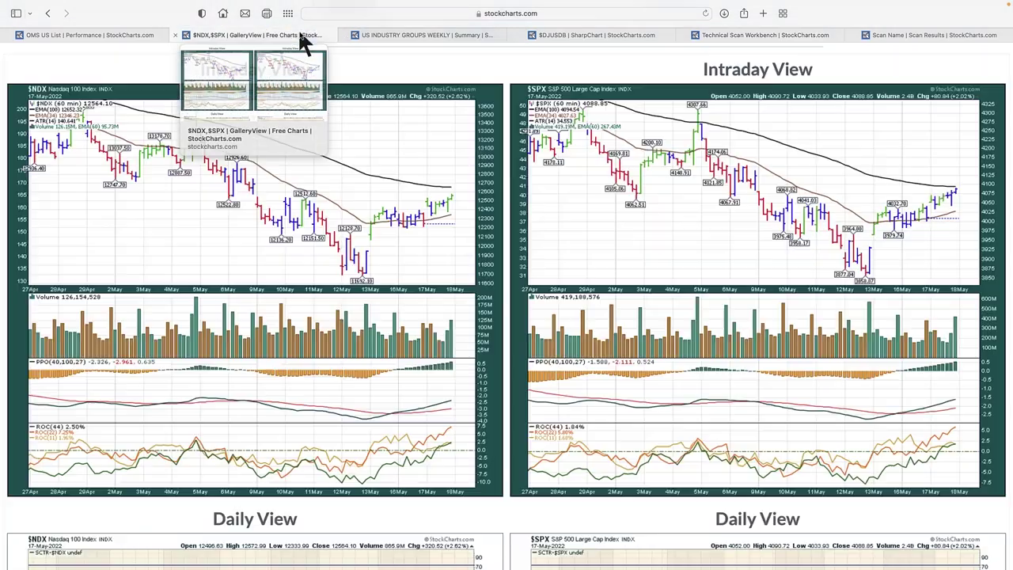